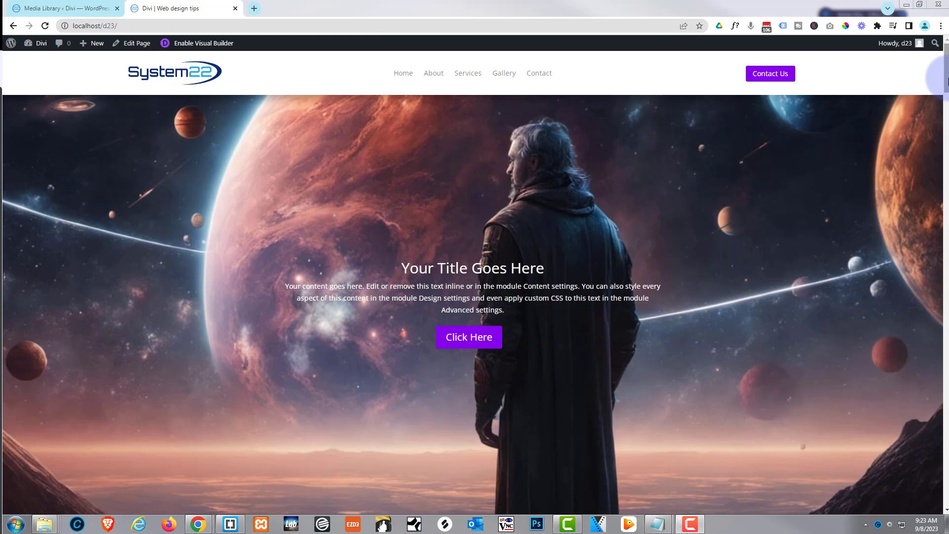
Scroll the live page down to the witch image and its Before / After button
drag(946, 80, 947, 143)
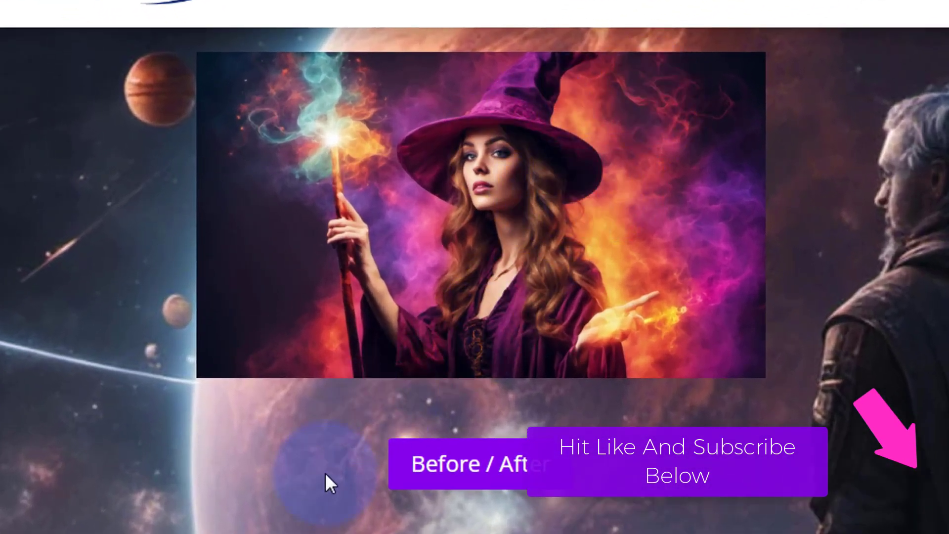
Toggle the Before / After button four times, fading witch to space scene and back twice
click(459, 477)
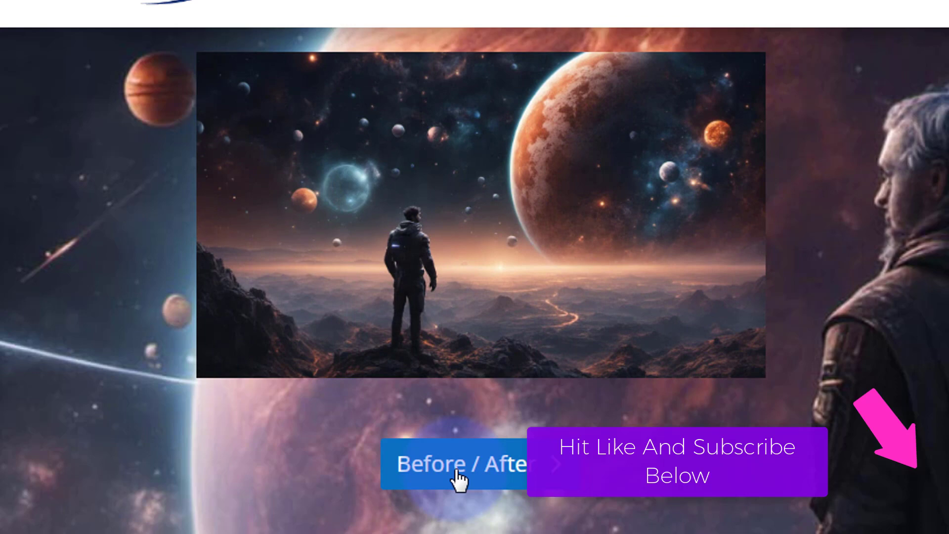
click(459, 477)
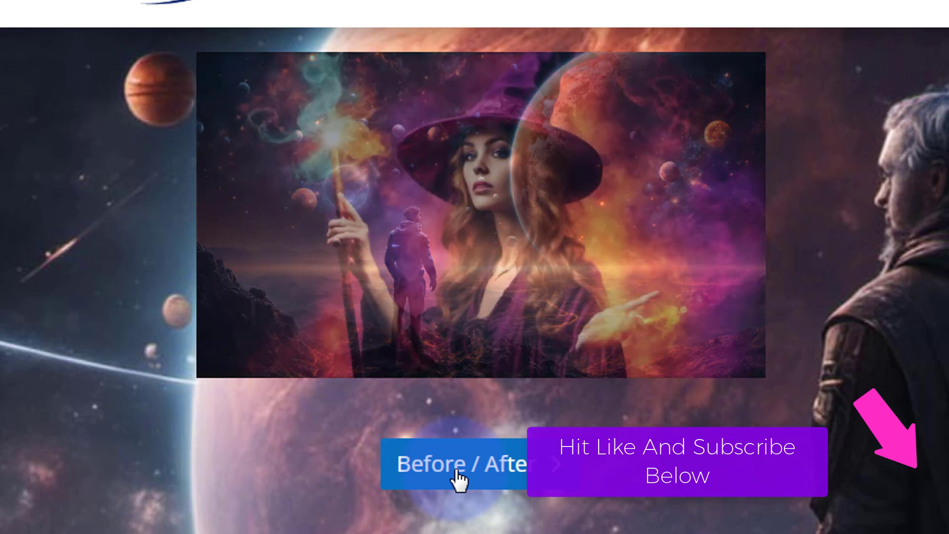
click(458, 477)
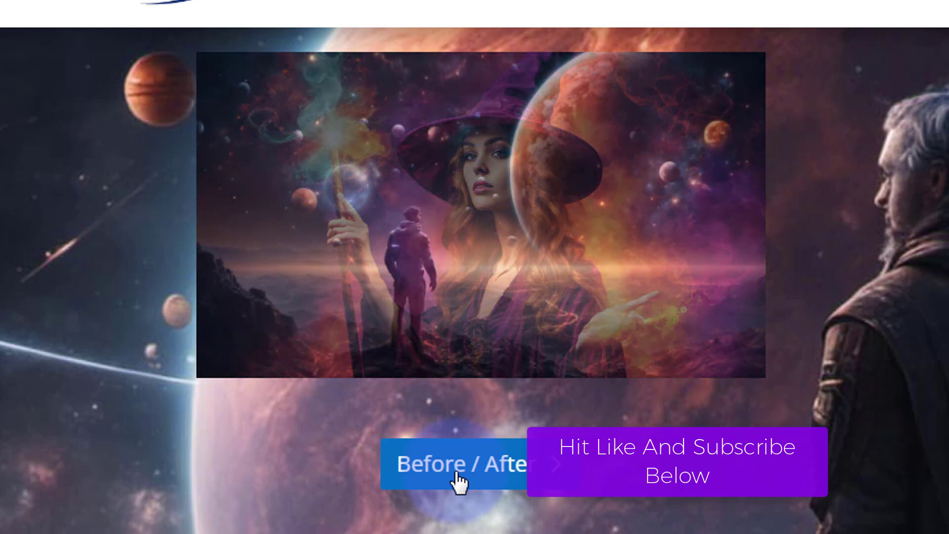
click(459, 477)
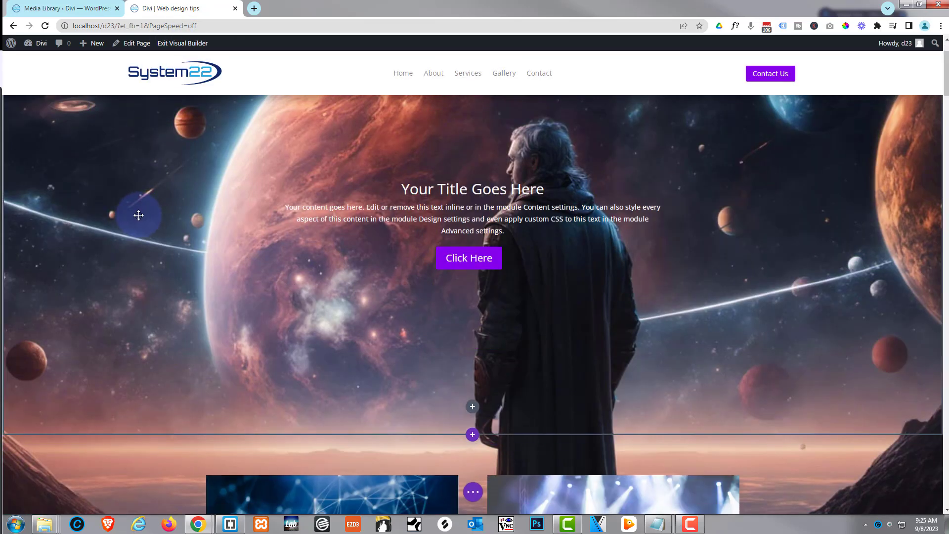
Delete the row holding the witch image and the row holding the Before / After button
scroll(139, 215, down, 7)
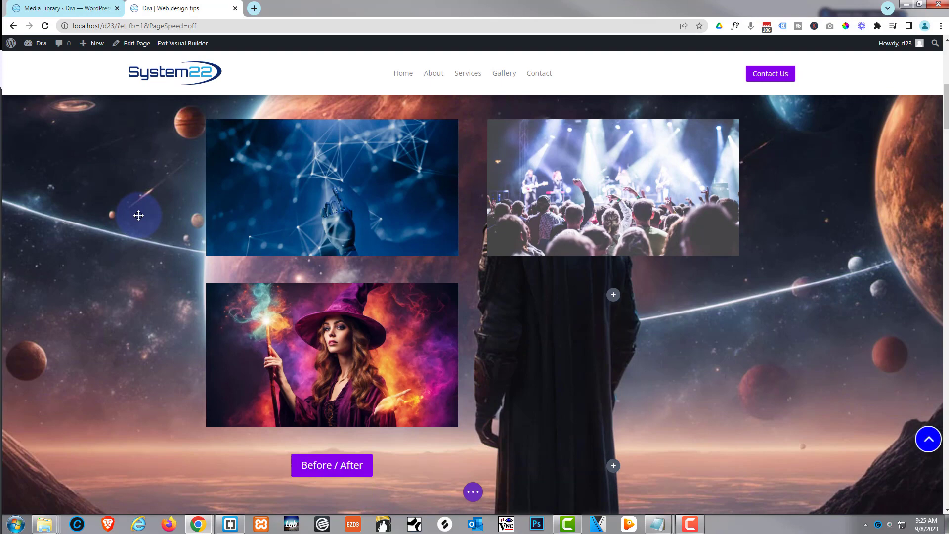
scroll(138, 215, down, 2)
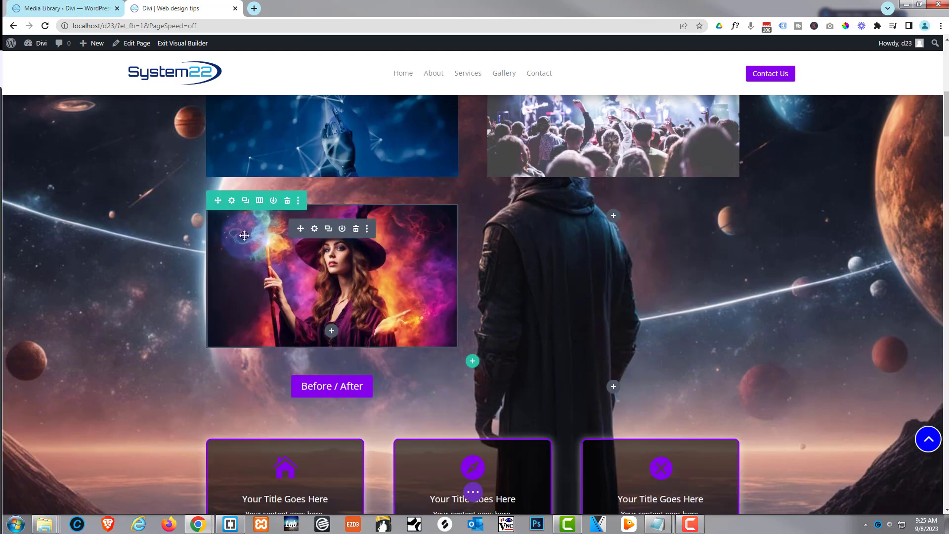
click(288, 203)
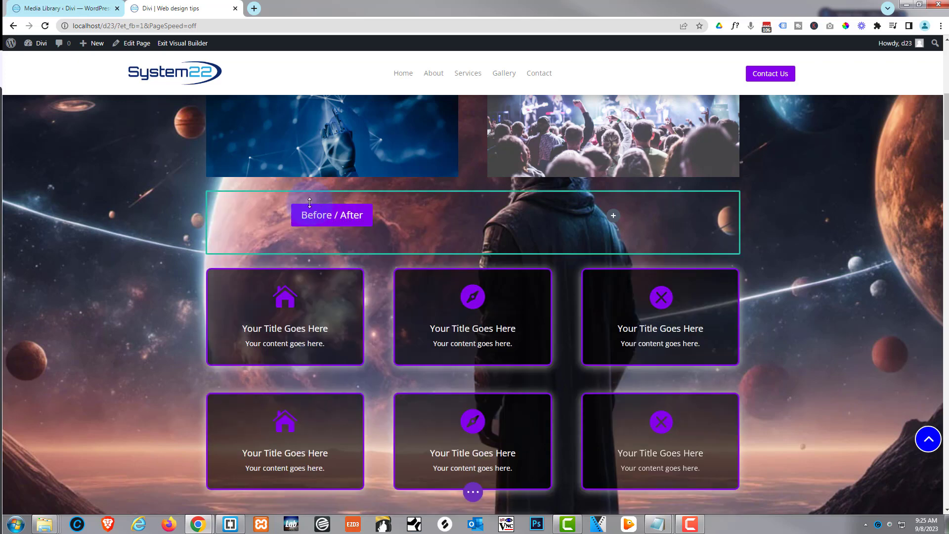
scroll(220, 204, down, 1)
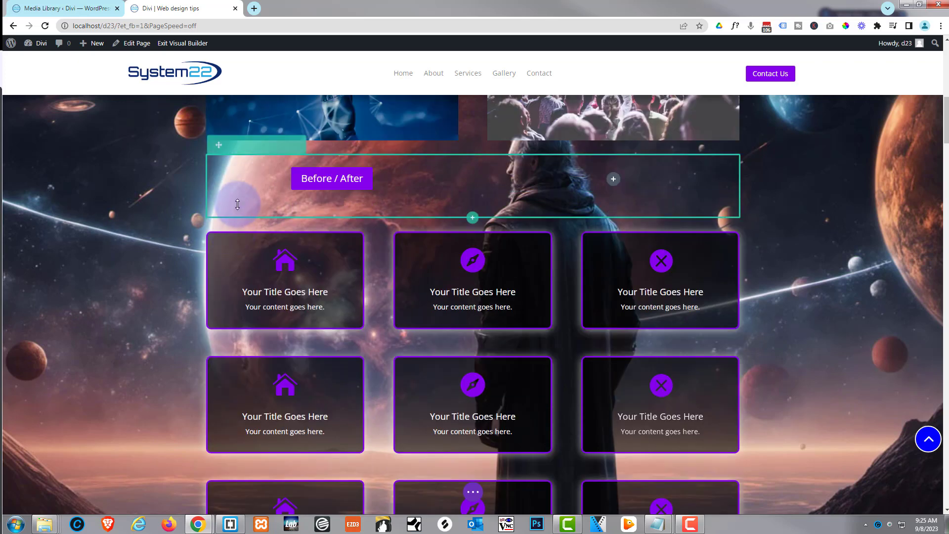
click(287, 148)
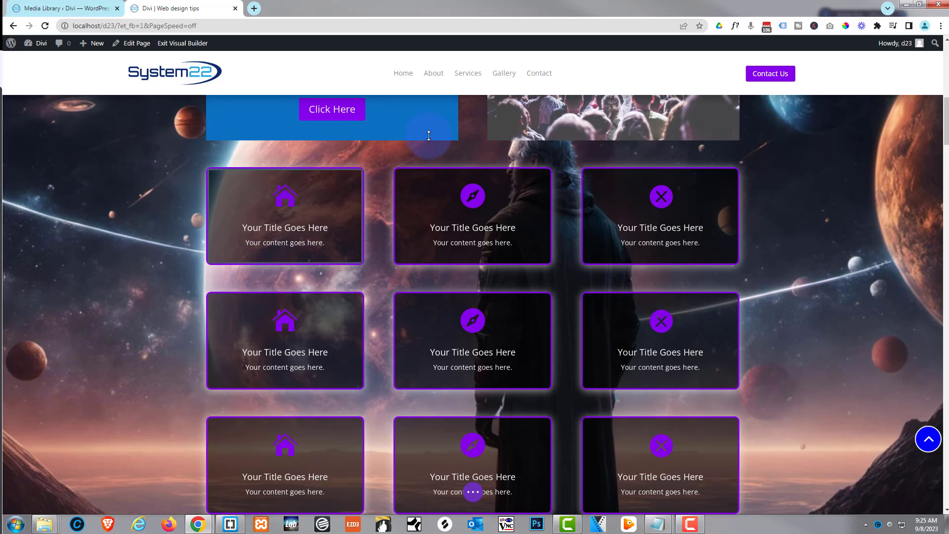
scroll(480, 132, down, 1)
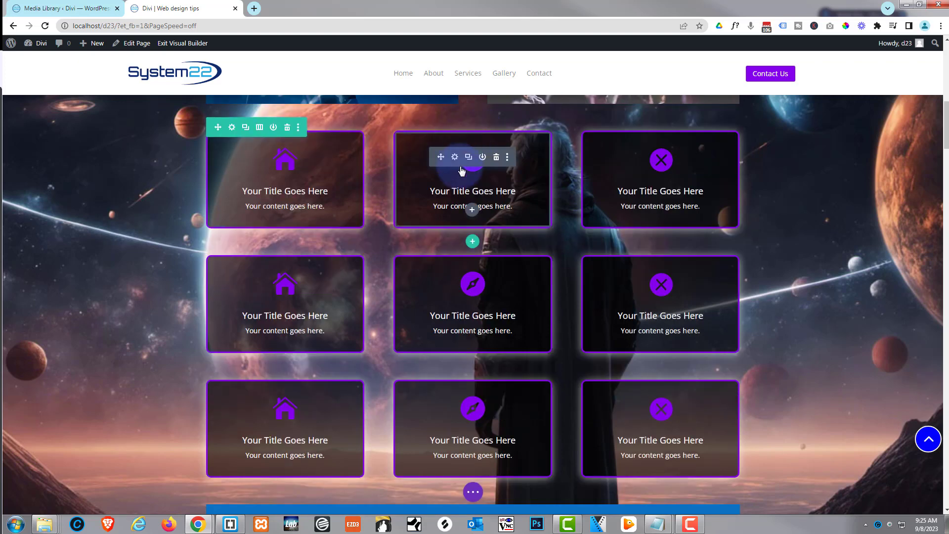
scroll(477, 163, up, 2)
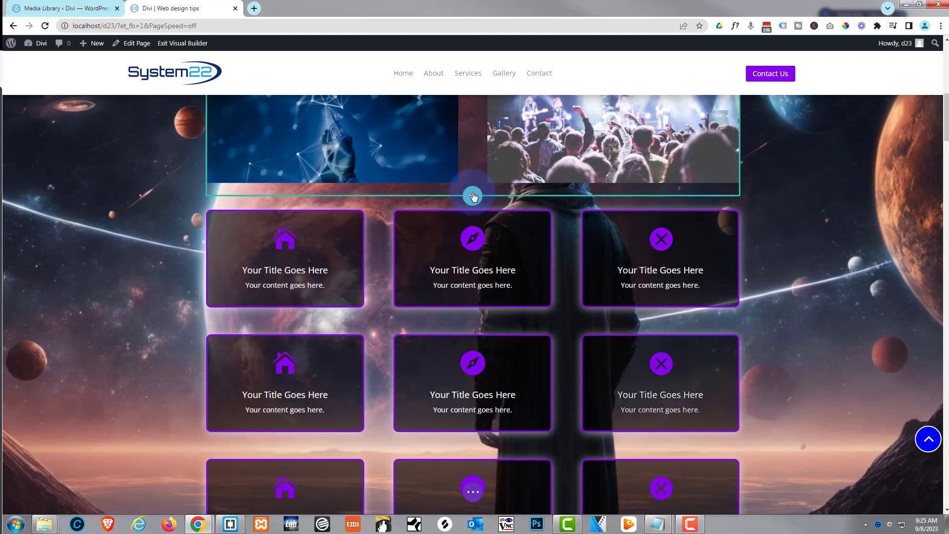
Add a one-column row below the two-image row and scroll the module list to Image
click(473, 196)
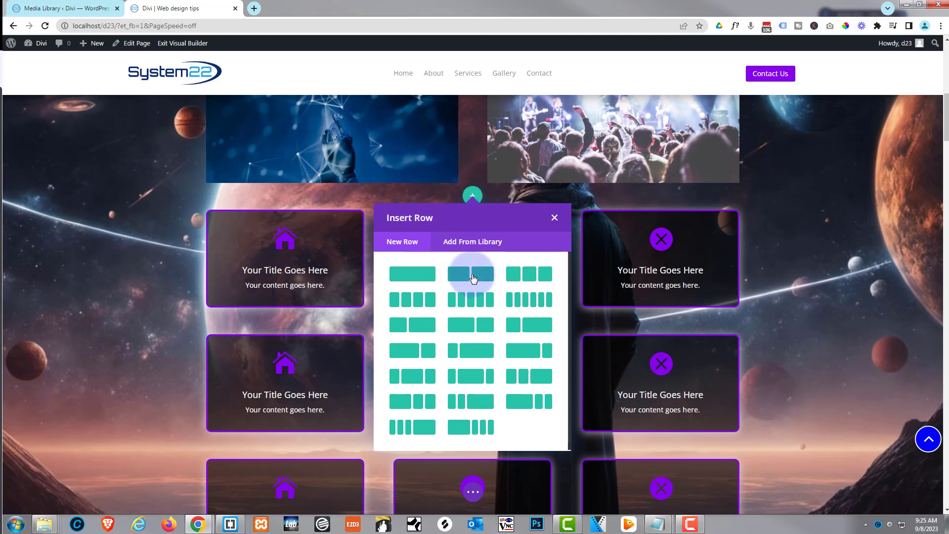
click(412, 275)
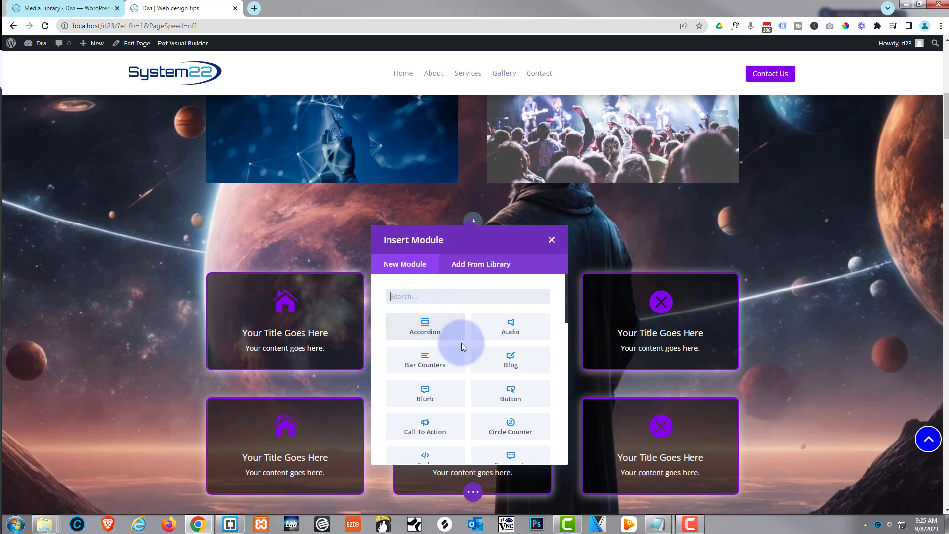
scroll(462, 342, down, 4)
scroll(462, 346, down, 1)
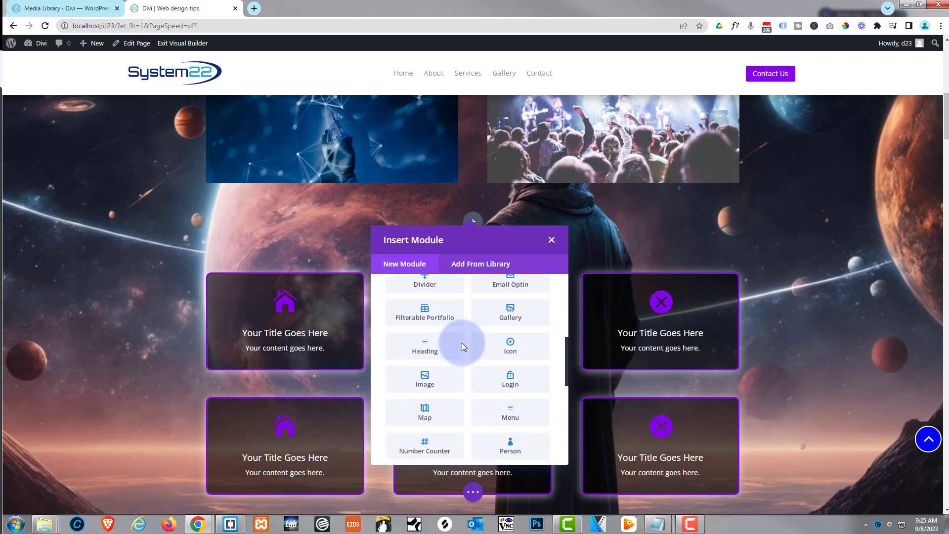
scroll(462, 343, down, 1)
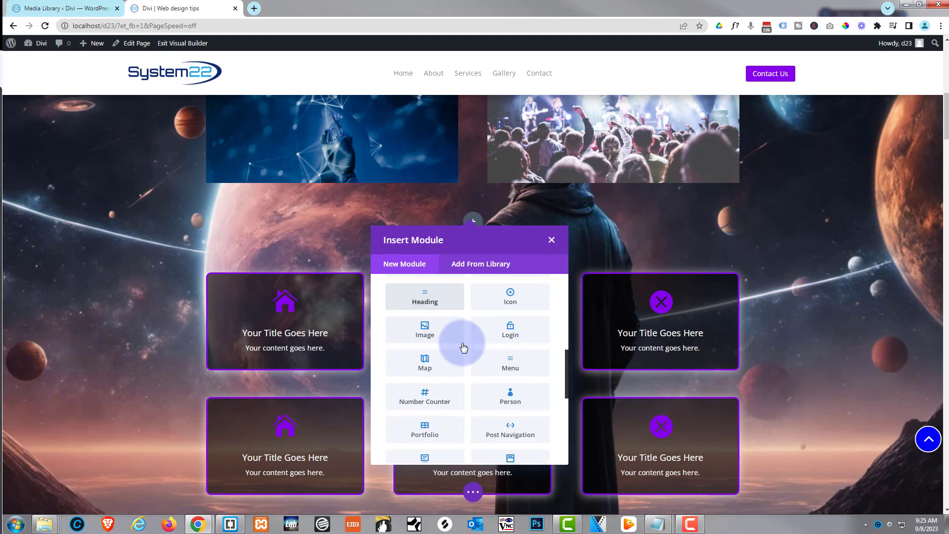
Insert the witch image from the Media Library into the new Image module
click(435, 336)
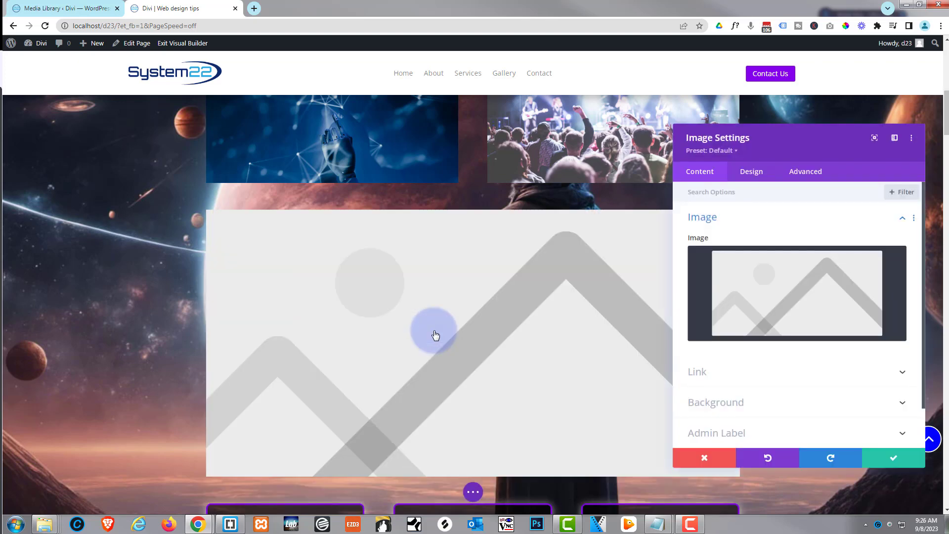
click(761, 315)
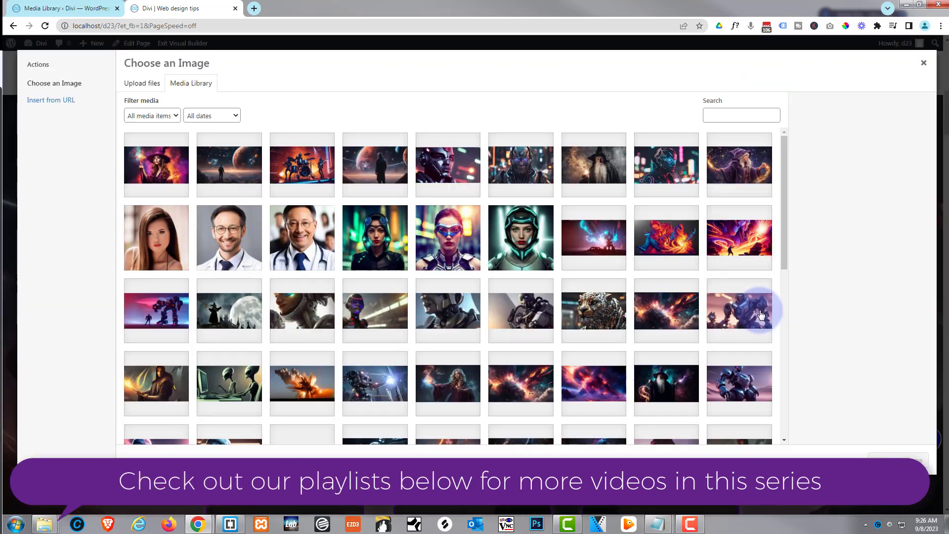
click(166, 164)
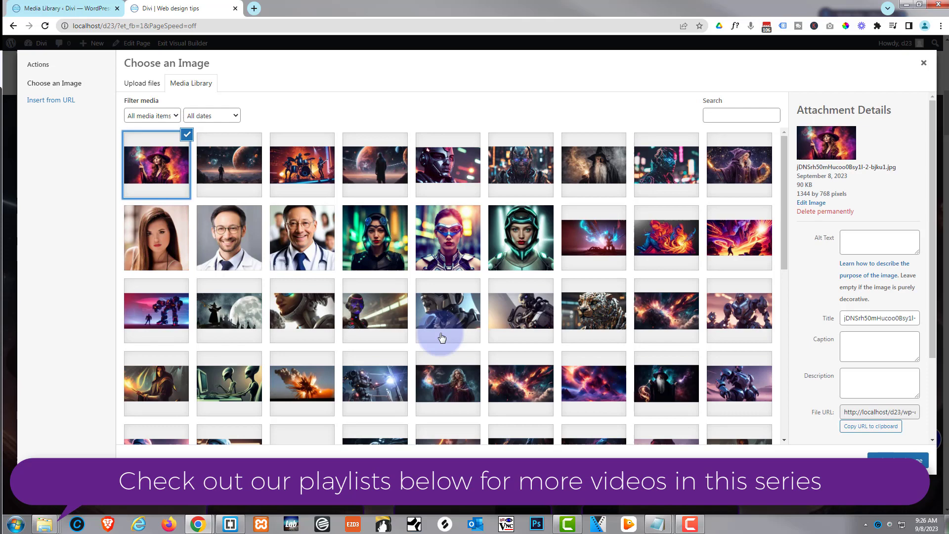
click(894, 458)
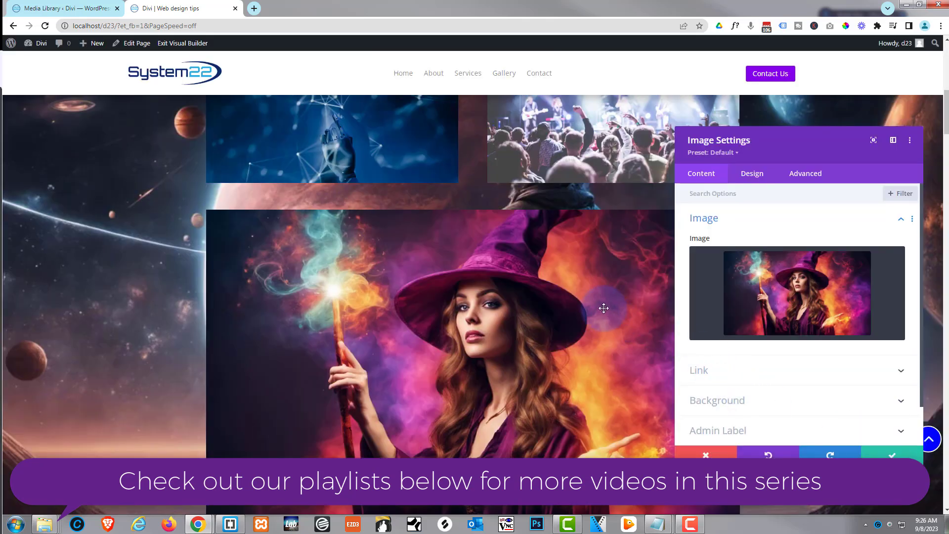
scroll(604, 308, down, 2)
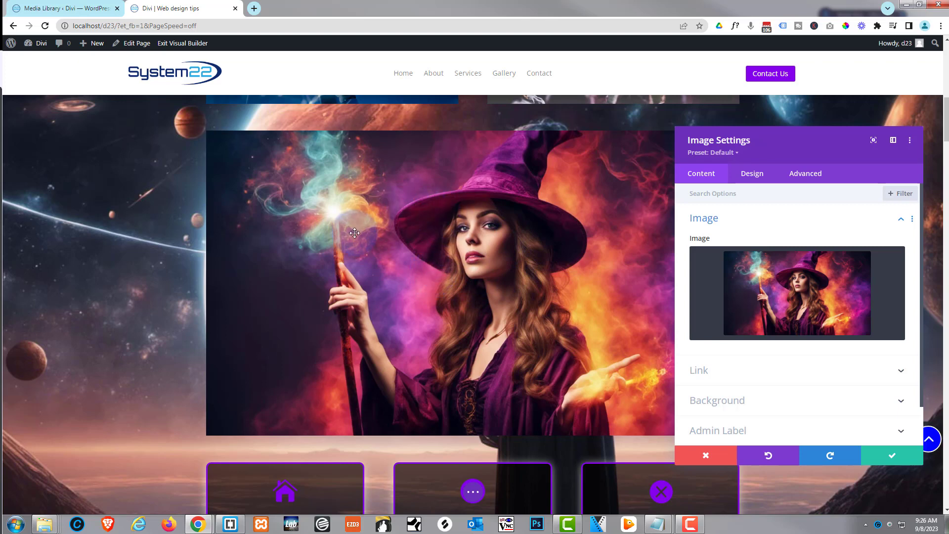
Save the Image module and open the Background options of the witch image's column
click(897, 455)
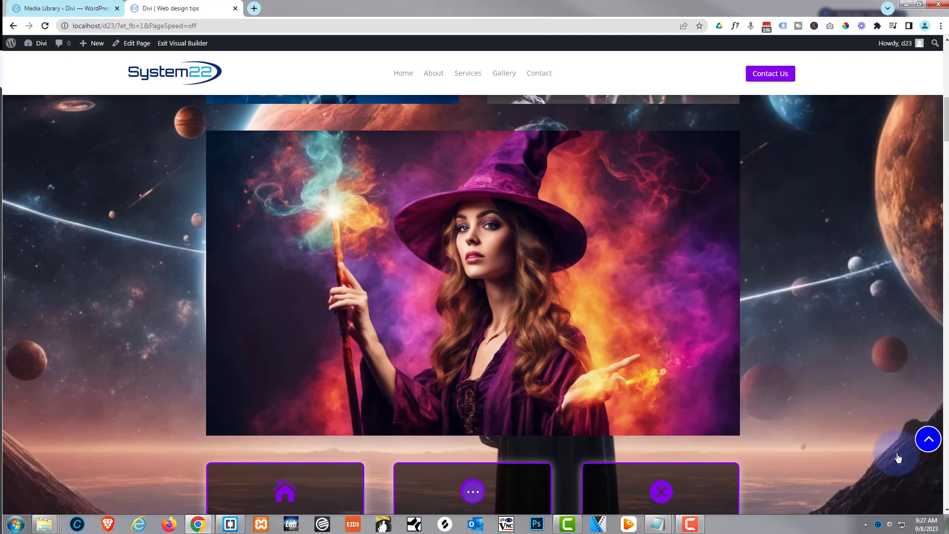
mouse_move(243, 164)
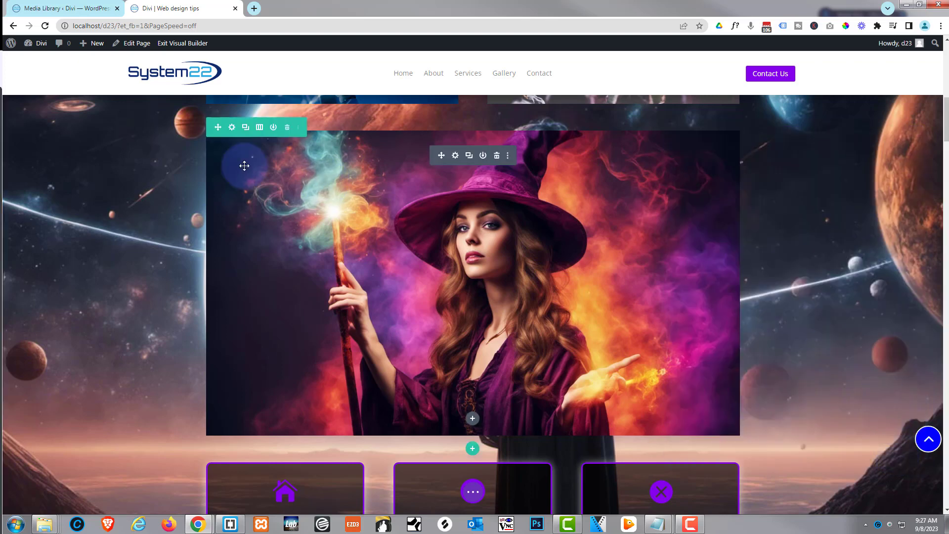
click(232, 129)
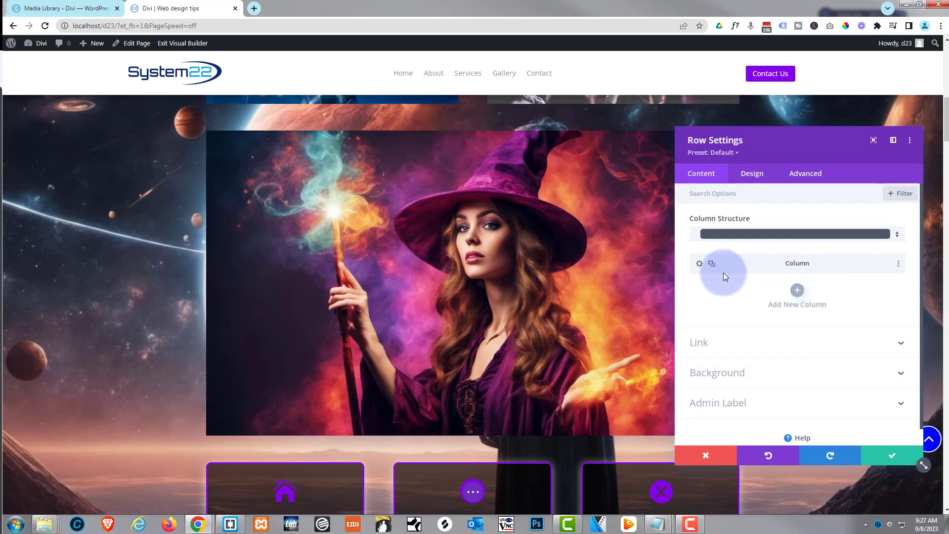
click(699, 264)
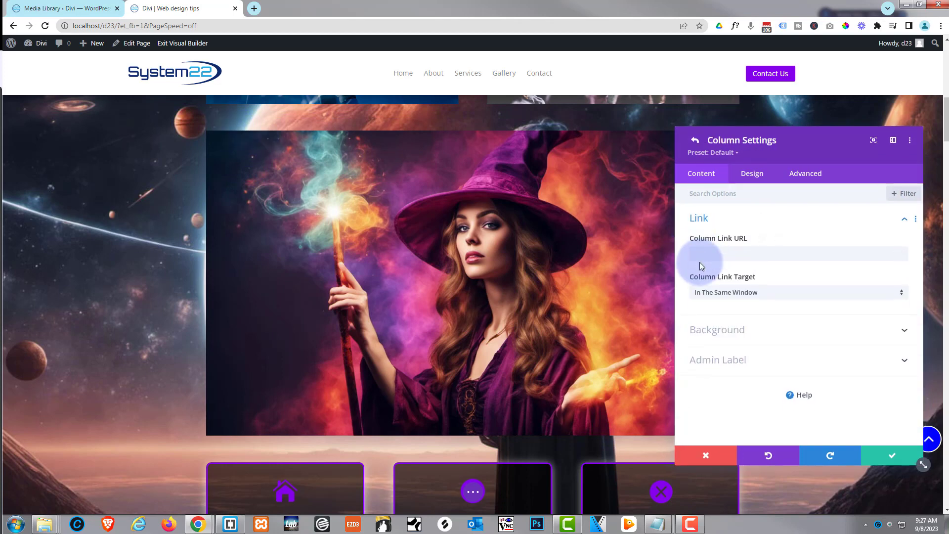
click(788, 330)
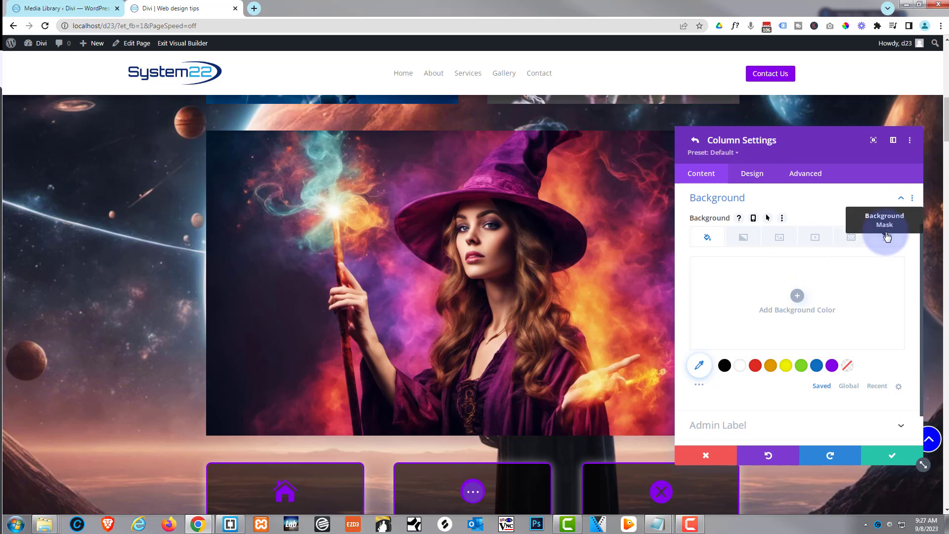
Set the planet space scene as the column's background image and save the settings
click(779, 239)
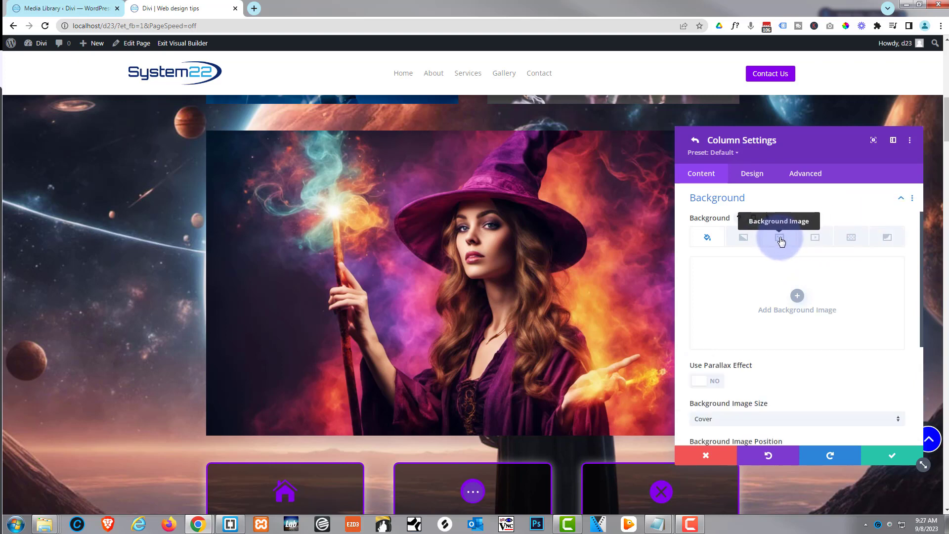
click(796, 296)
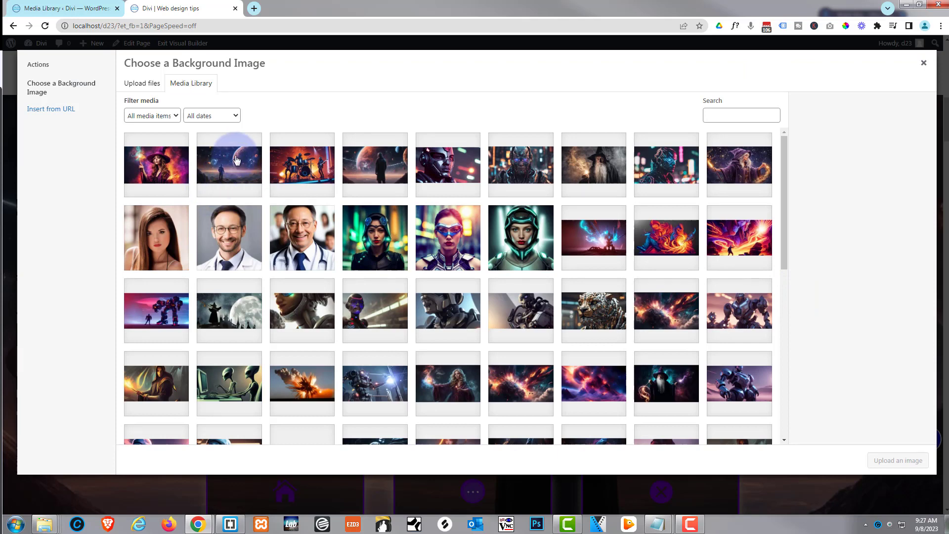
click(238, 168)
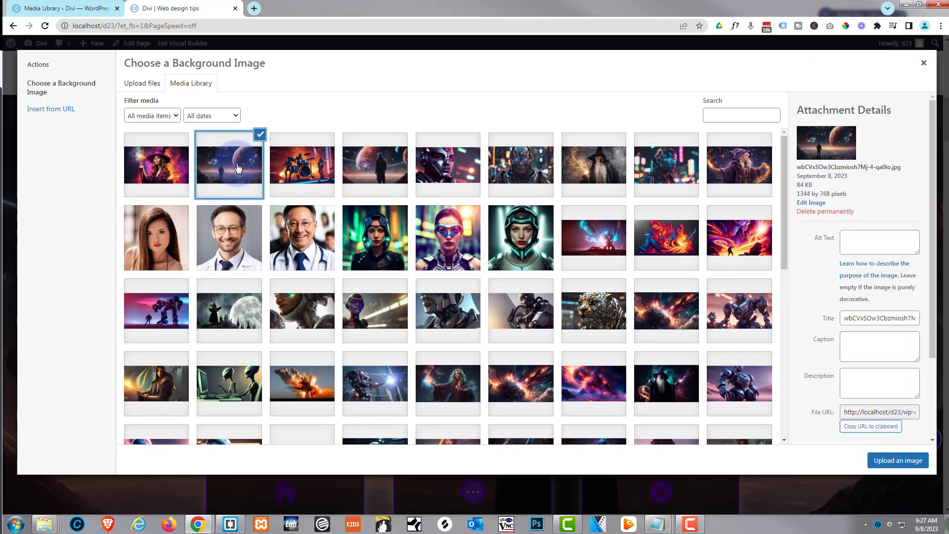
click(897, 461)
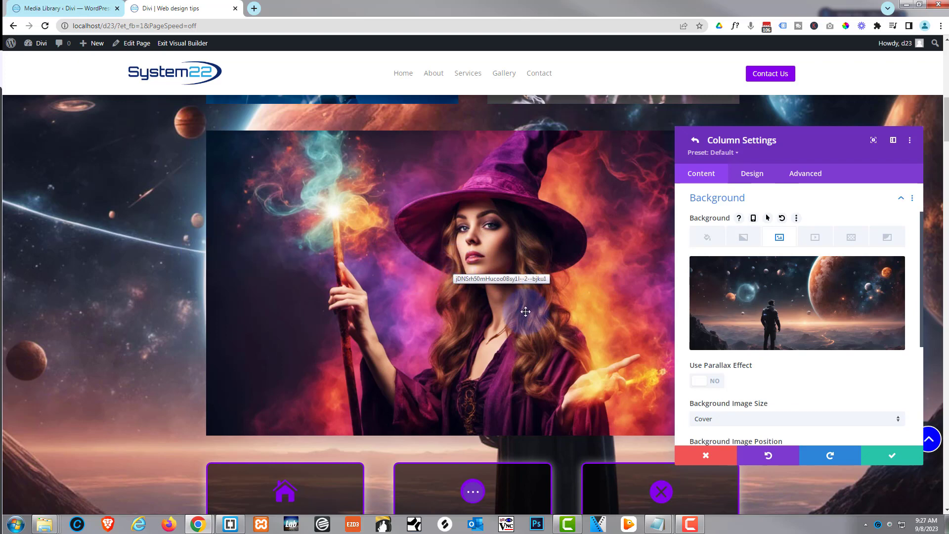
click(894, 458)
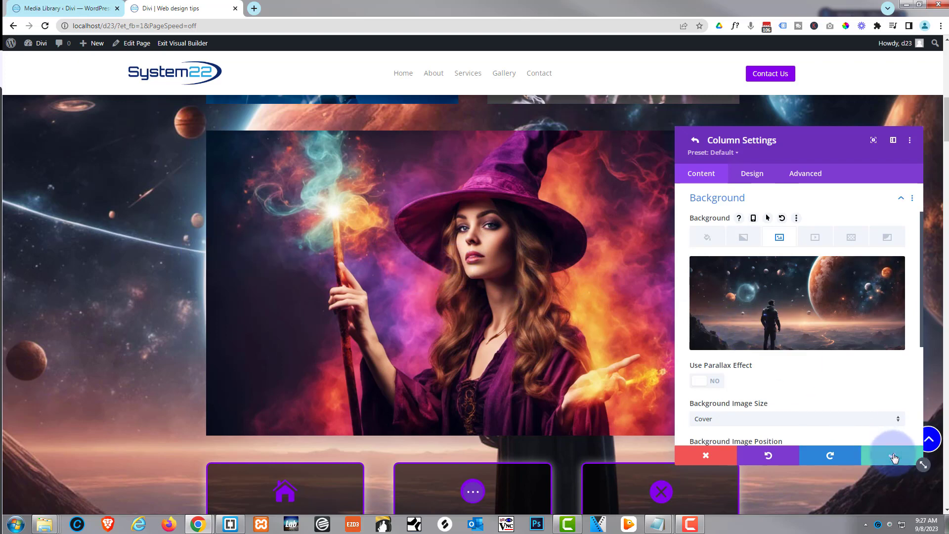
Save the row, then add a one-column row under the witch image with a Button module
click(894, 457)
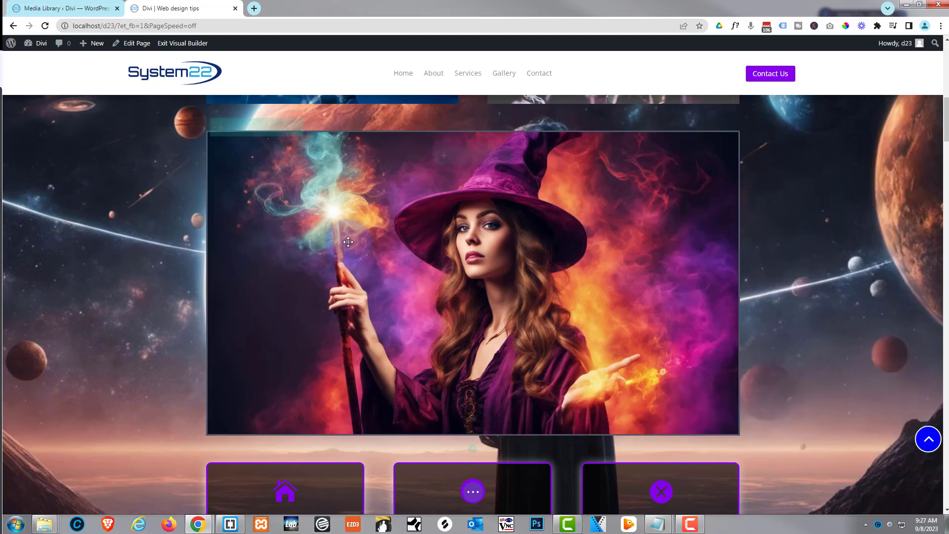
mouse_move(423, 239)
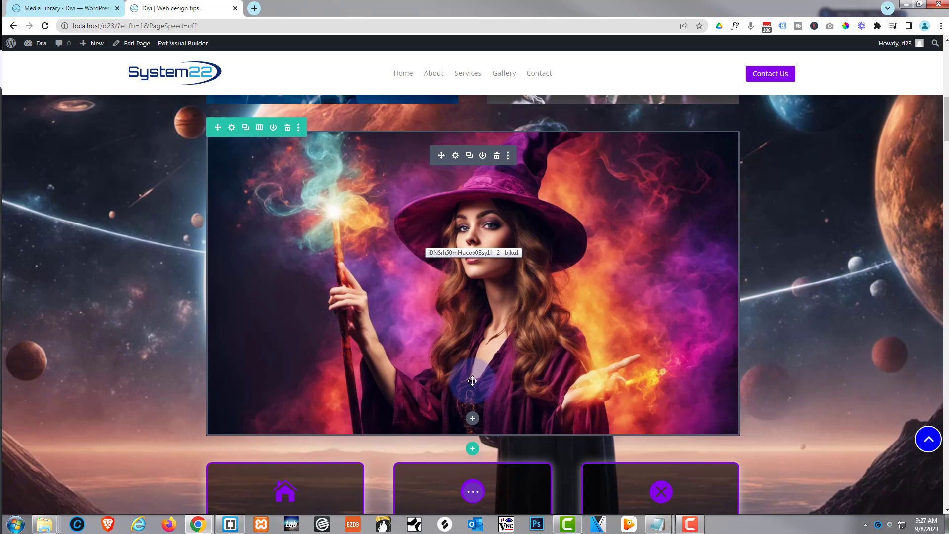
click(473, 450)
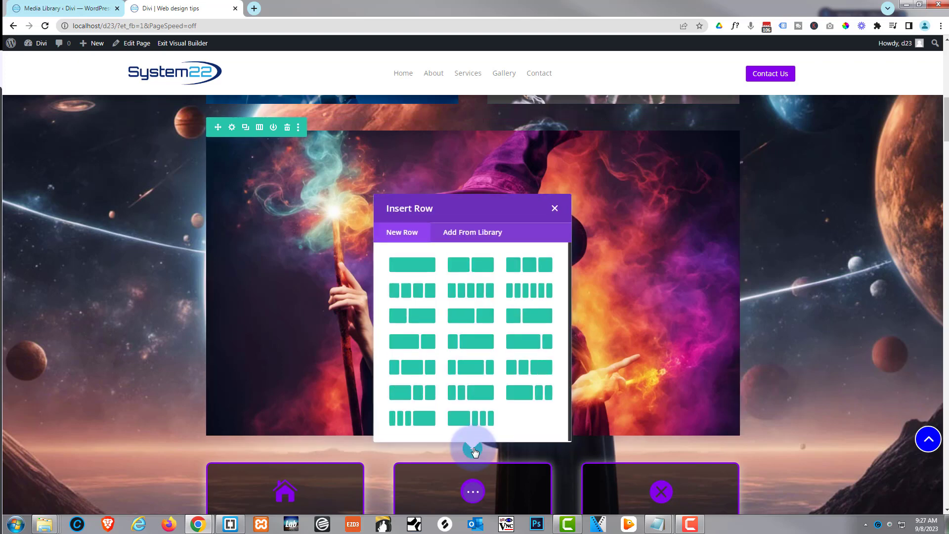
click(433, 288)
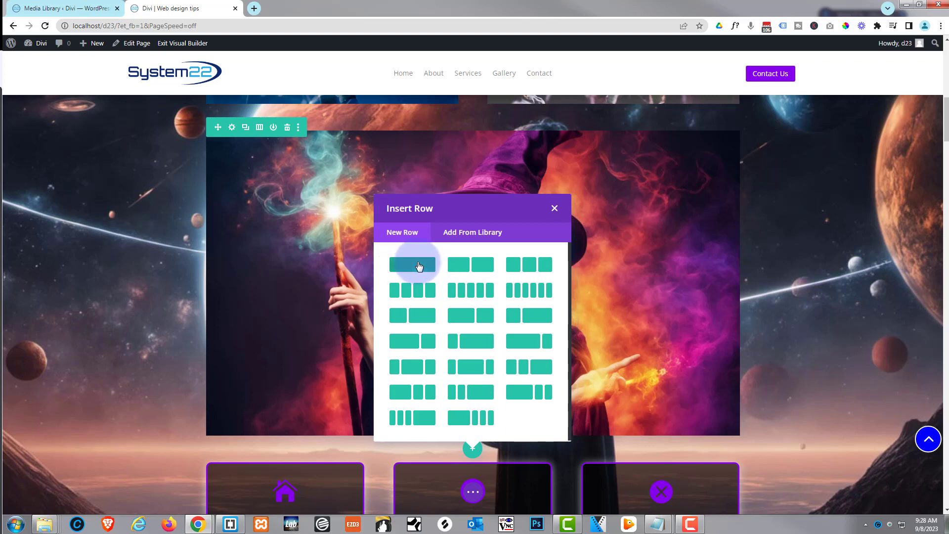
click(418, 265)
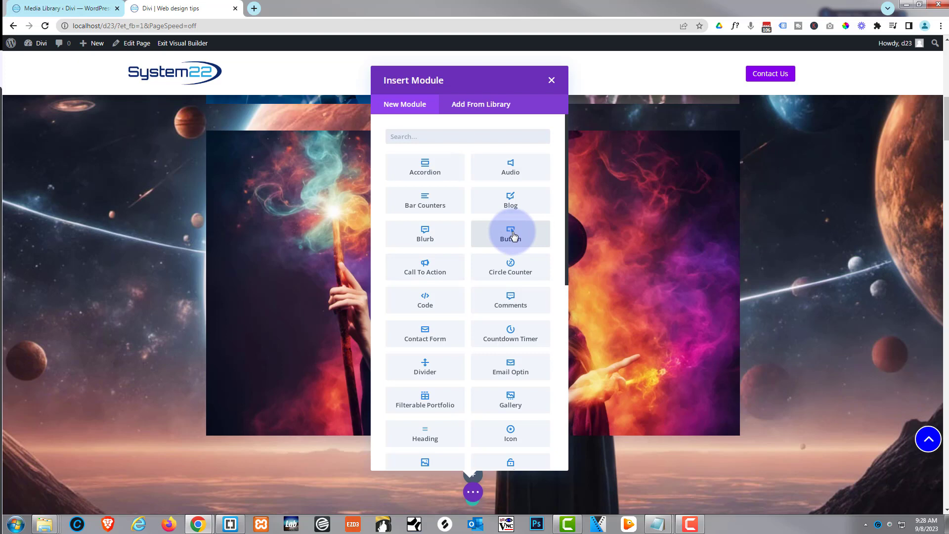
click(510, 235)
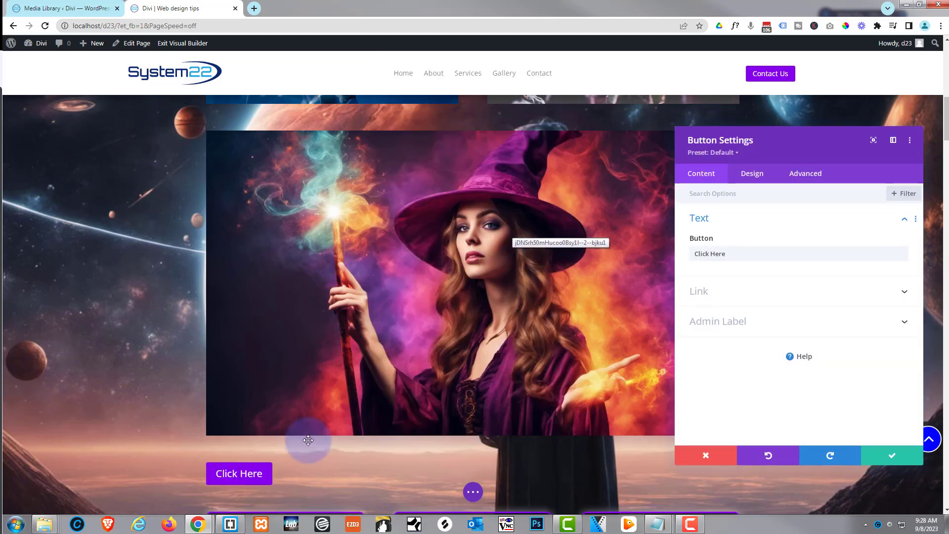
Replace the button's Click Here label with Before, trimming off the extra ' / After'
drag(732, 252, 697, 253)
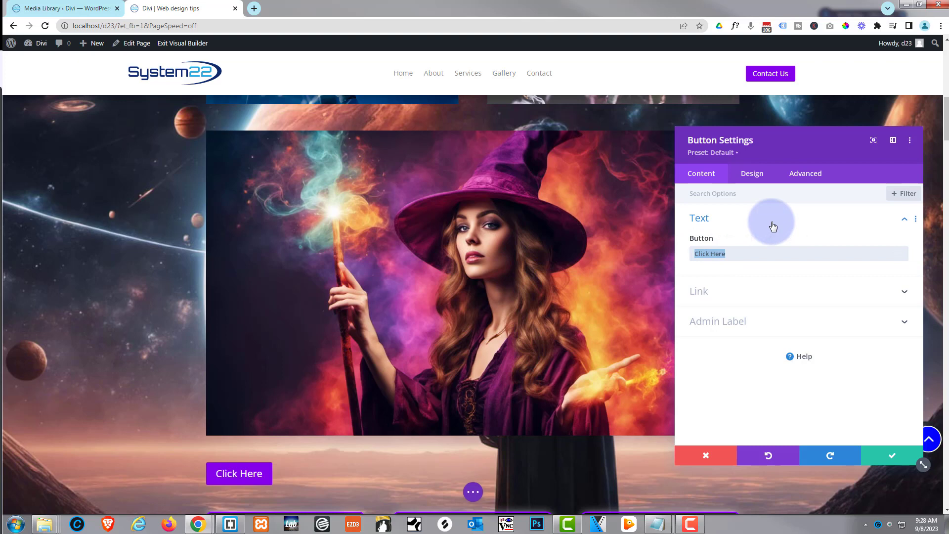
text(befo)
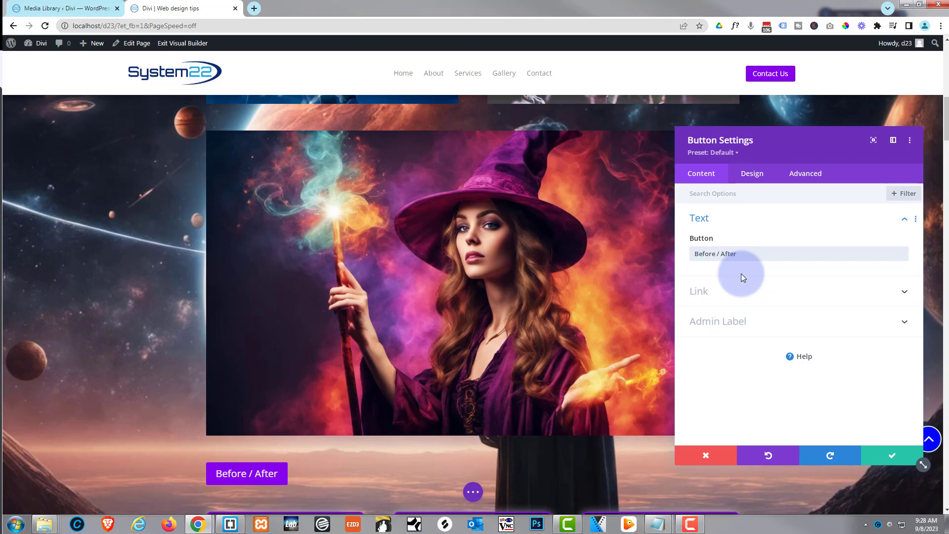
drag(736, 254, 715, 253)
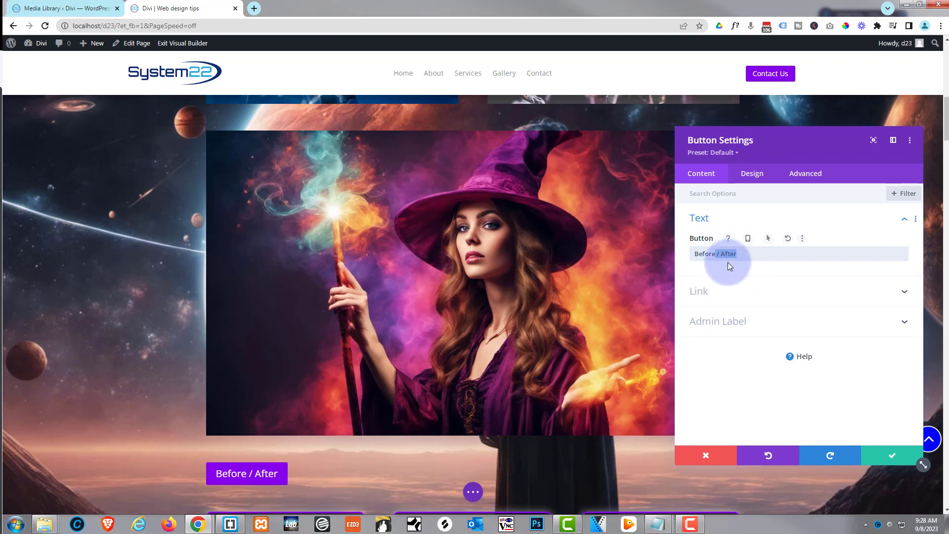
key(BackSpace)
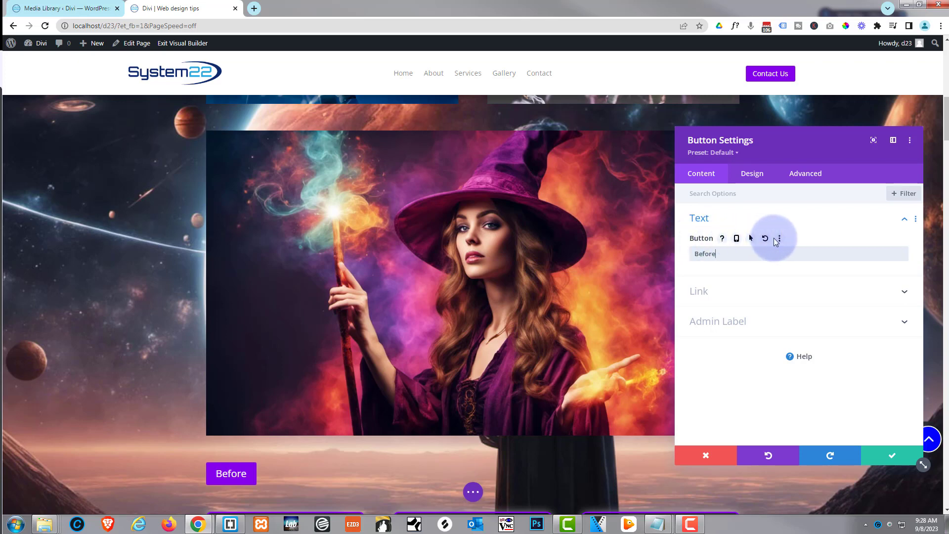
Give the button a hover-state label of 'After'
click(752, 239)
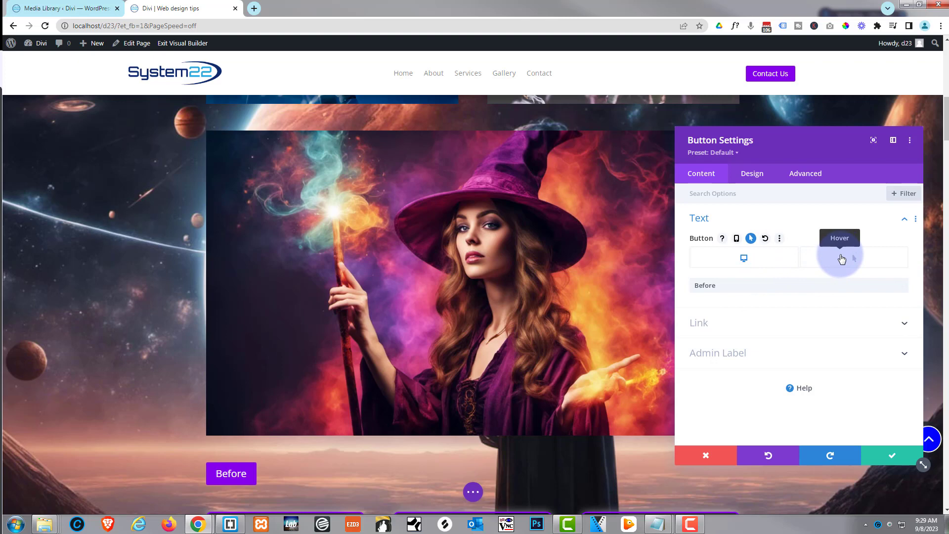
click(841, 259)
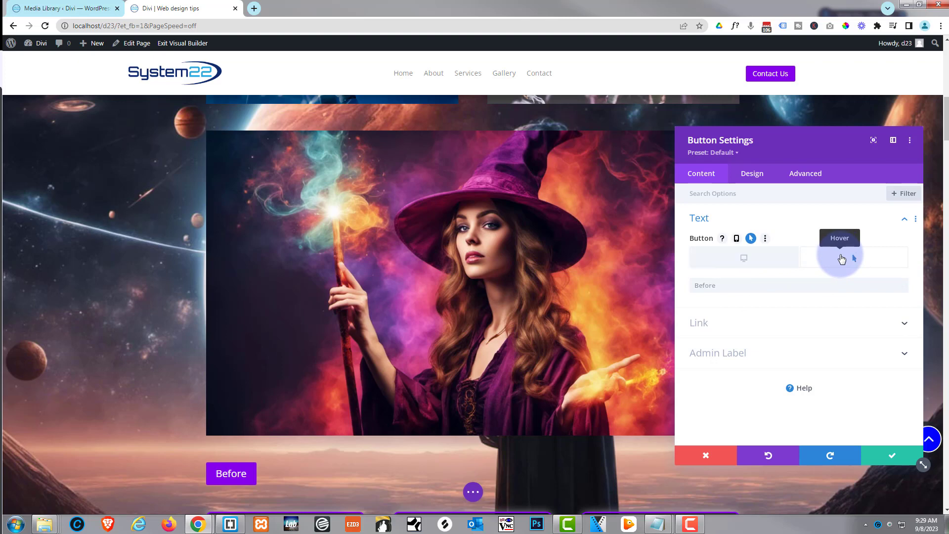
click(709, 286)
text(After)
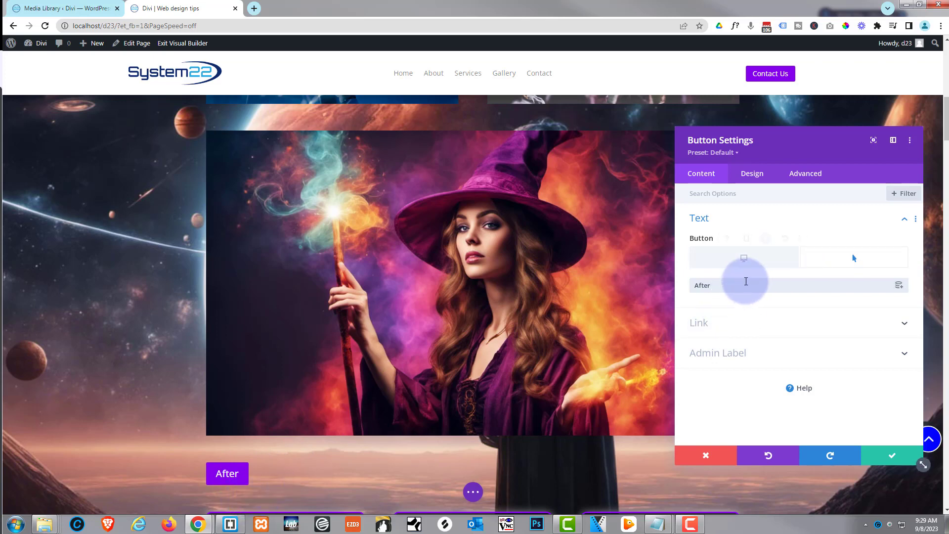
Replace the label field text with 'Before / After'
drag(735, 287, 666, 292)
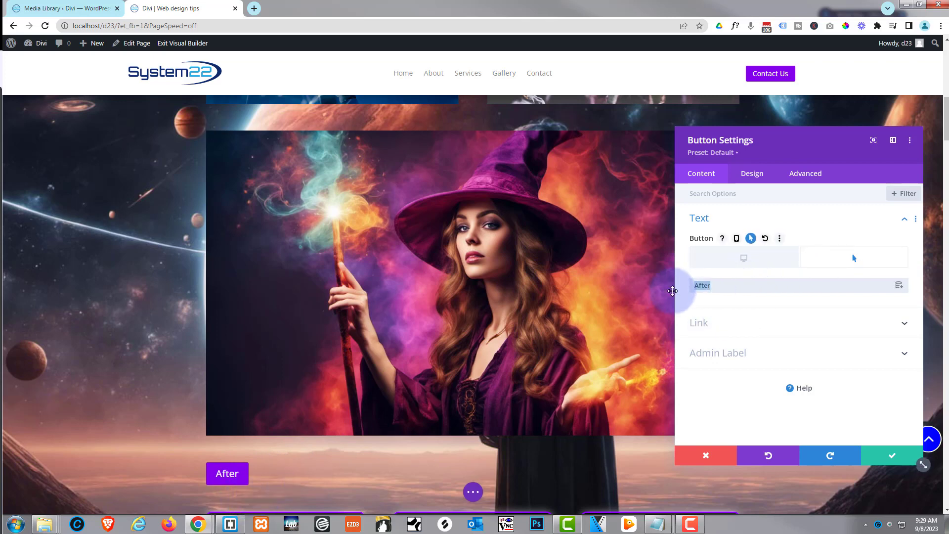
key(BackSpace)
text(Before)
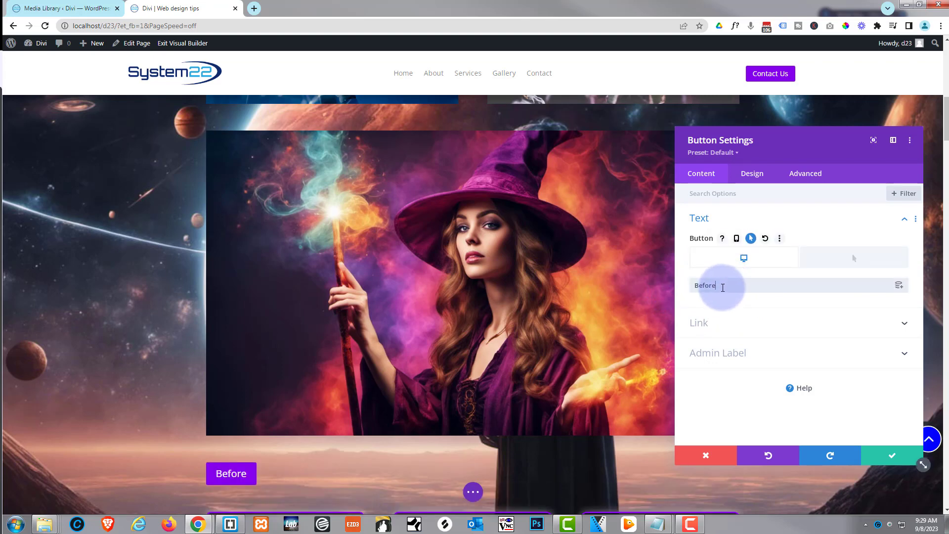
text( / After)
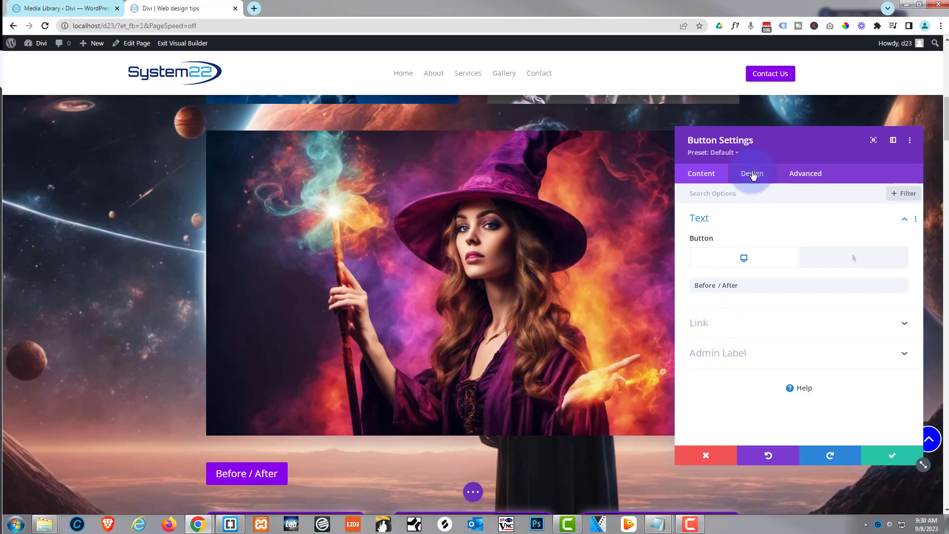
Center the Before / After button on the page
click(751, 174)
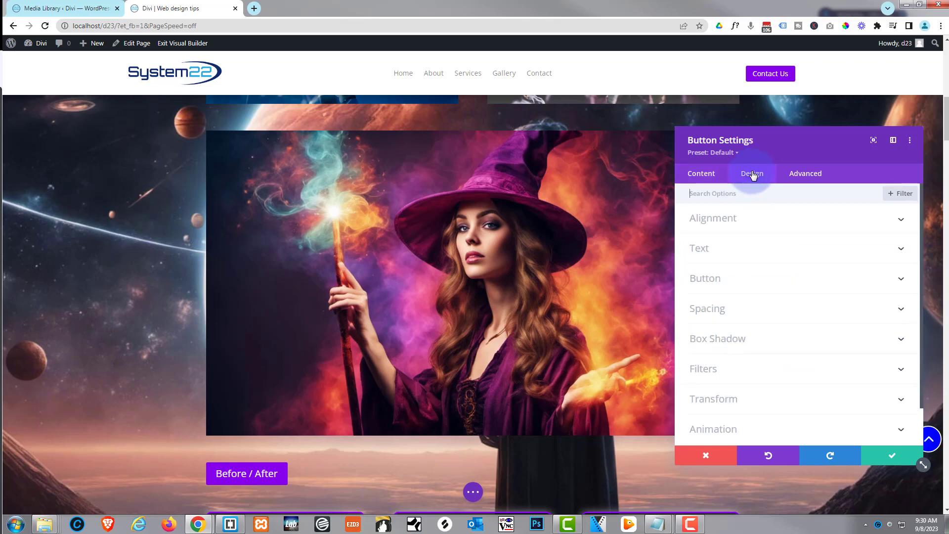
click(776, 222)
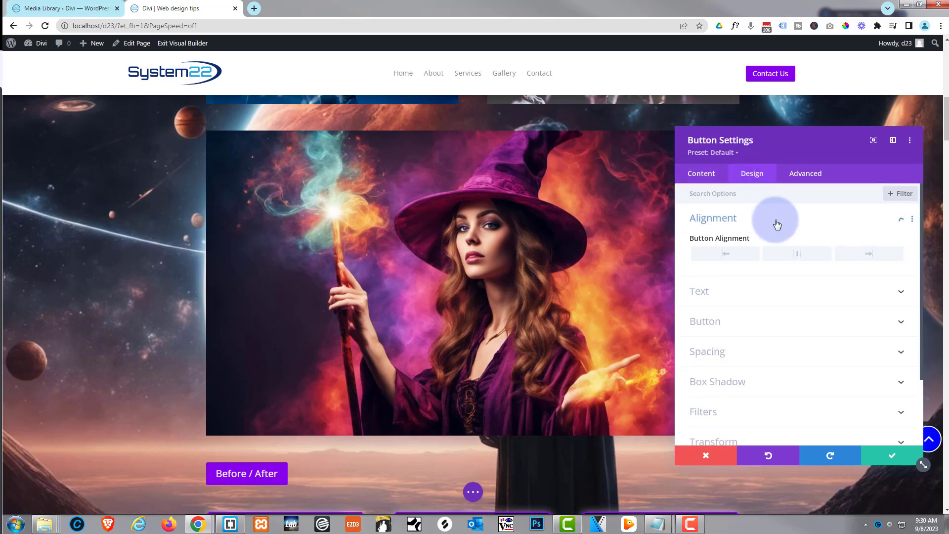
click(799, 254)
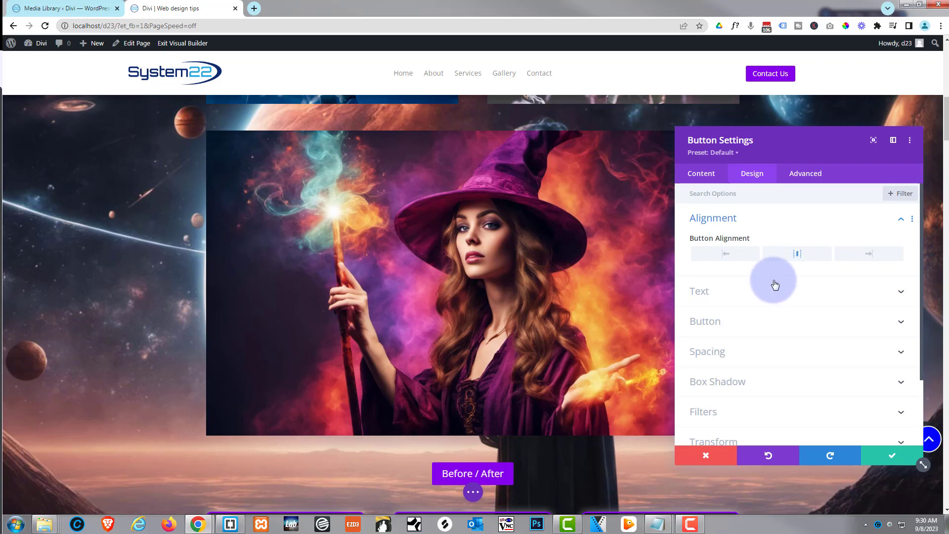
Enable custom button styles and switch Show Button Icon to NO
click(734, 322)
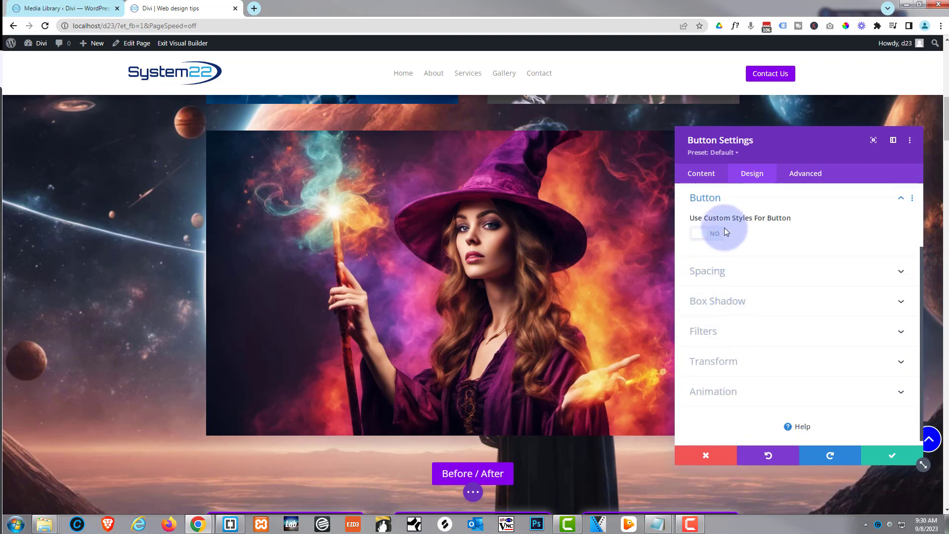
click(714, 234)
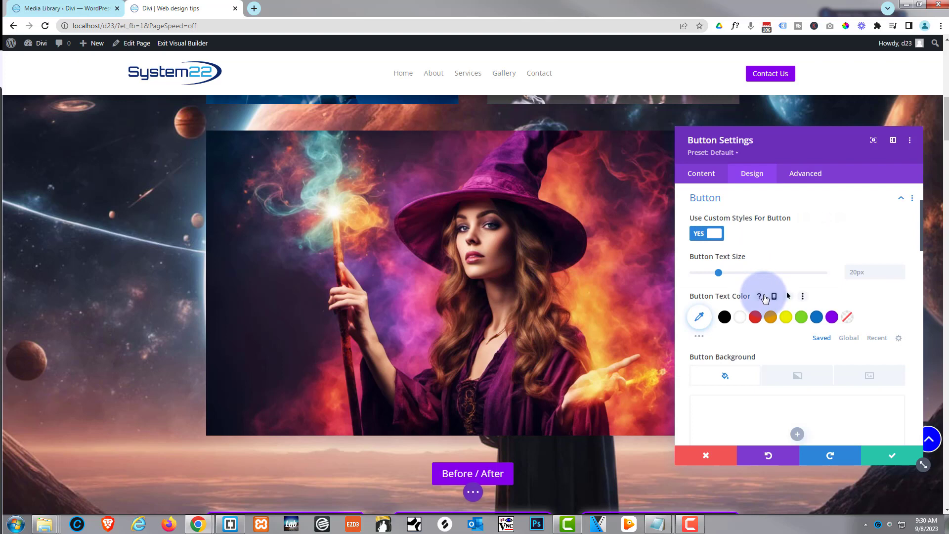
scroll(765, 299, down, 2)
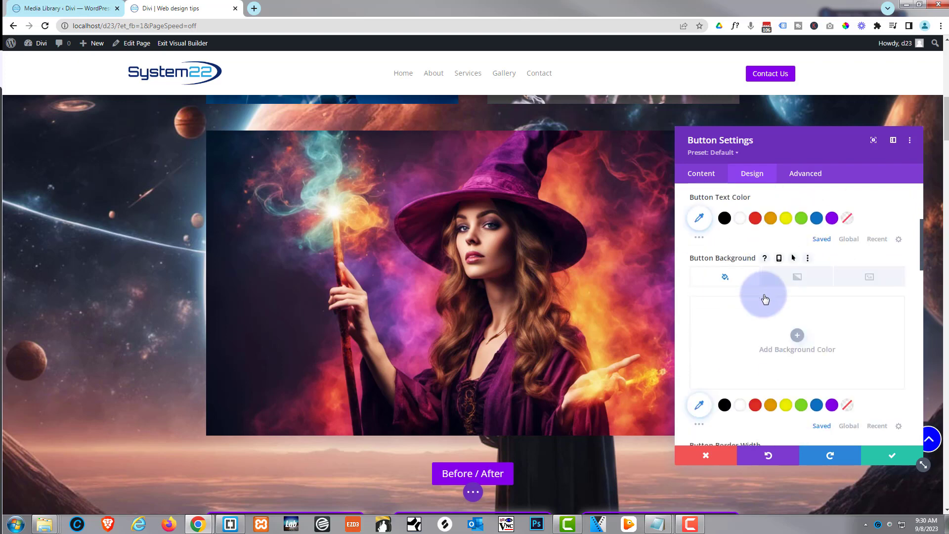
scroll(765, 299, down, 2)
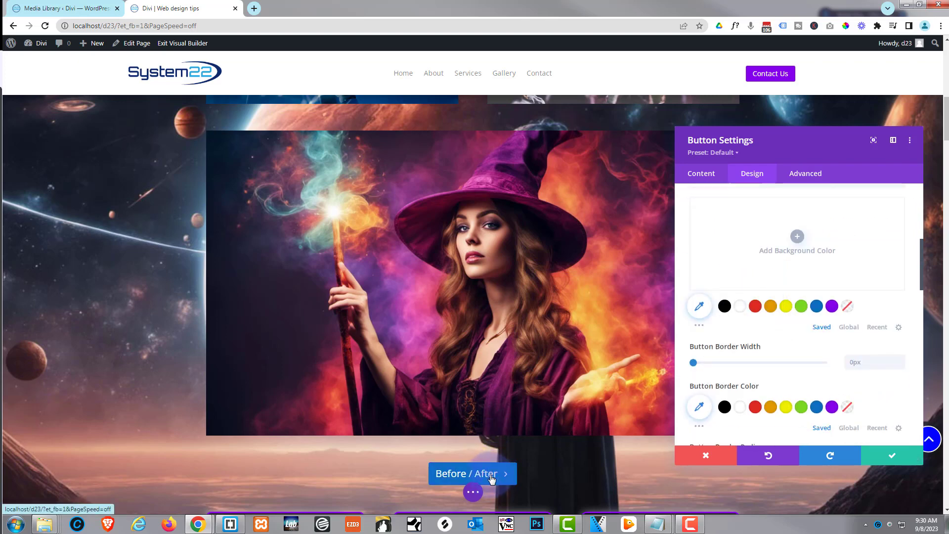
scroll(752, 292, down, 2)
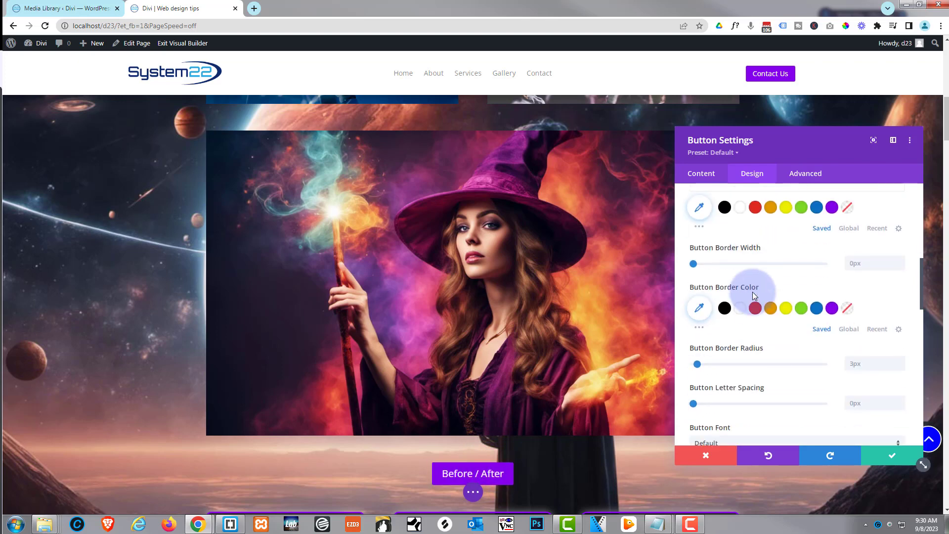
scroll(752, 291, down, 6)
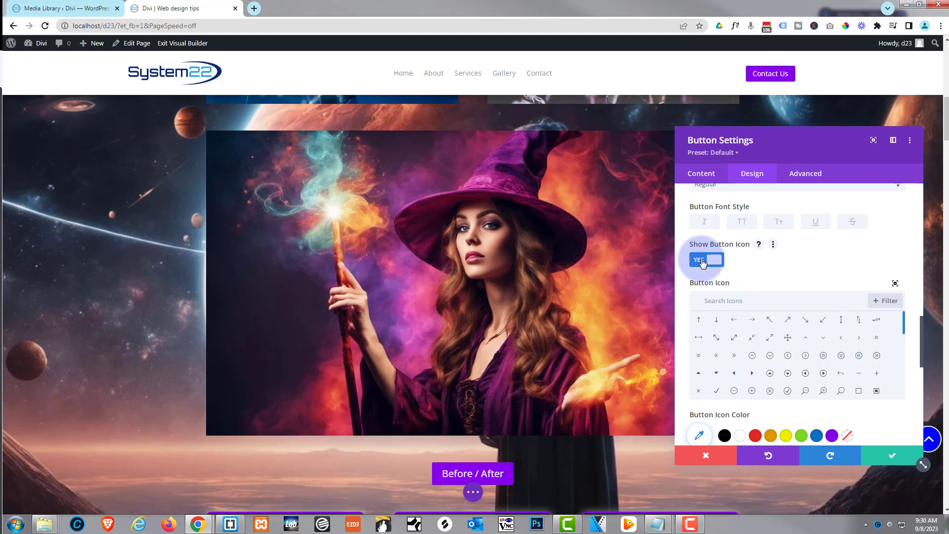
click(703, 262)
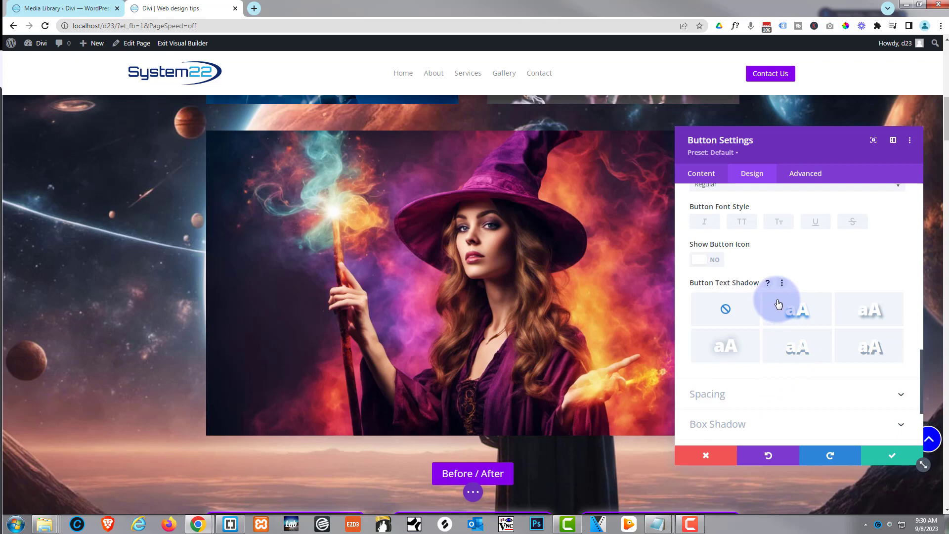
scroll(778, 303, up, 6)
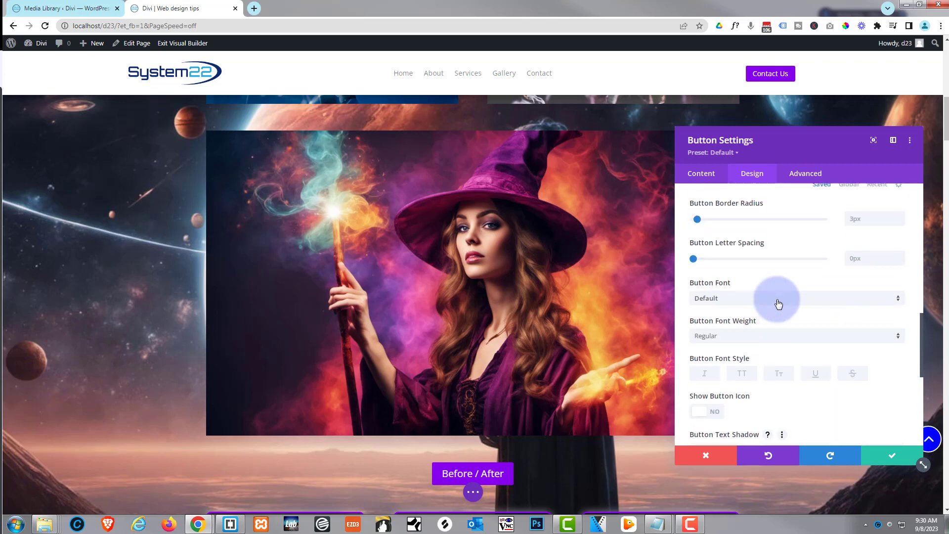
scroll(778, 304, up, 2)
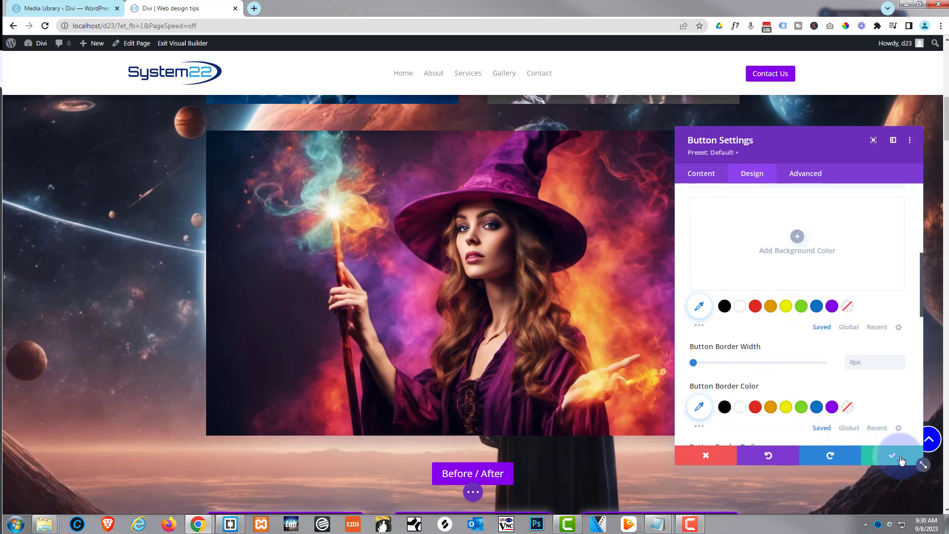
Save the button's design settings and close the panel, showing the witch image above the Before / After button
click(899, 457)
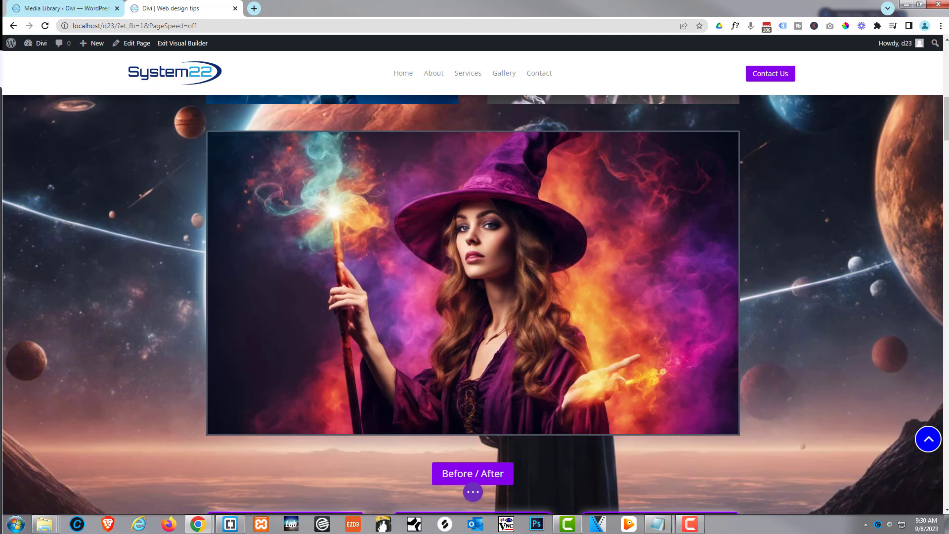
drag(5, 229, 245, 146)
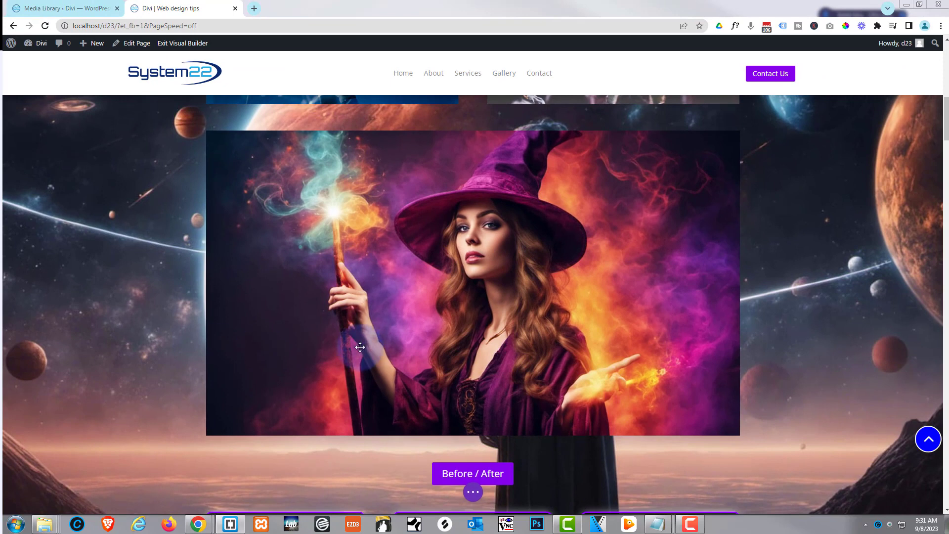
mouse_move(360, 347)
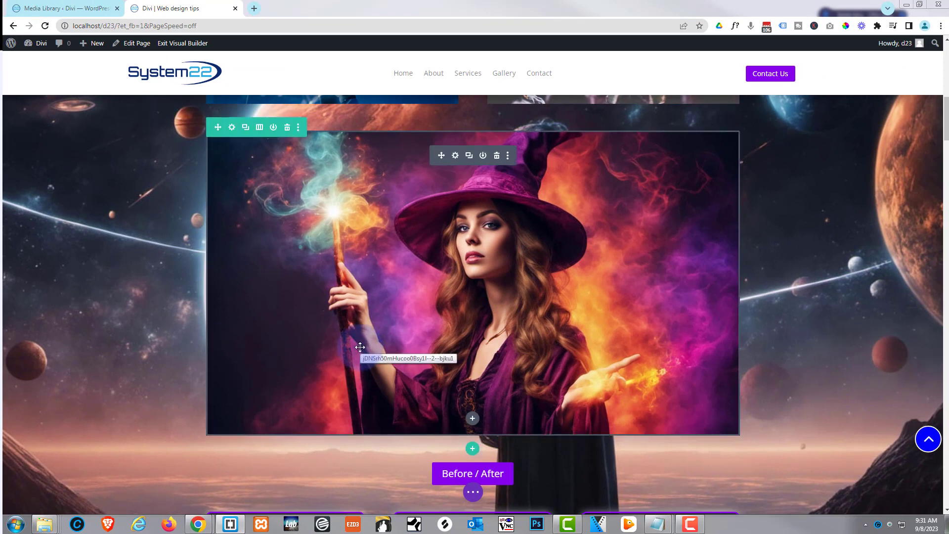
Set the witch image's CSS ID to elementToChange and its CSS class to original-class
click(456, 156)
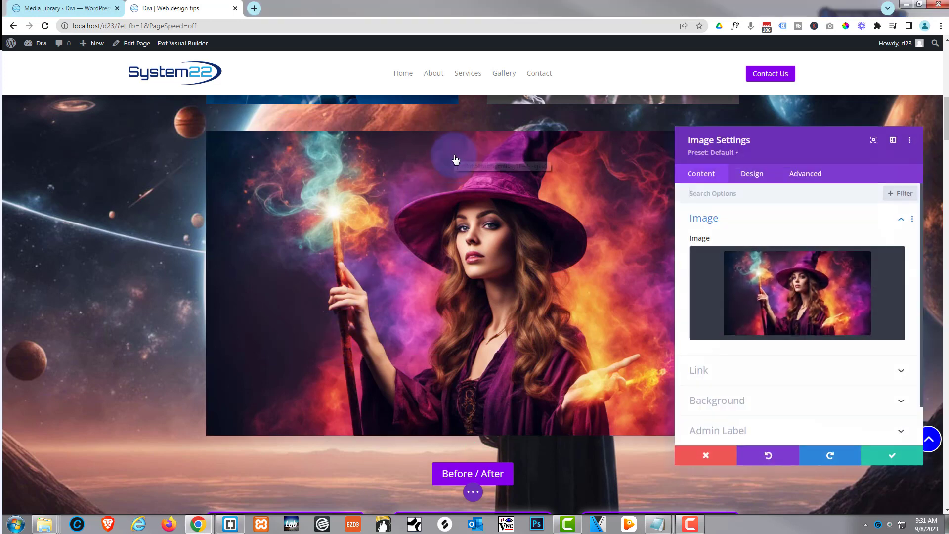
click(802, 174)
click(798, 221)
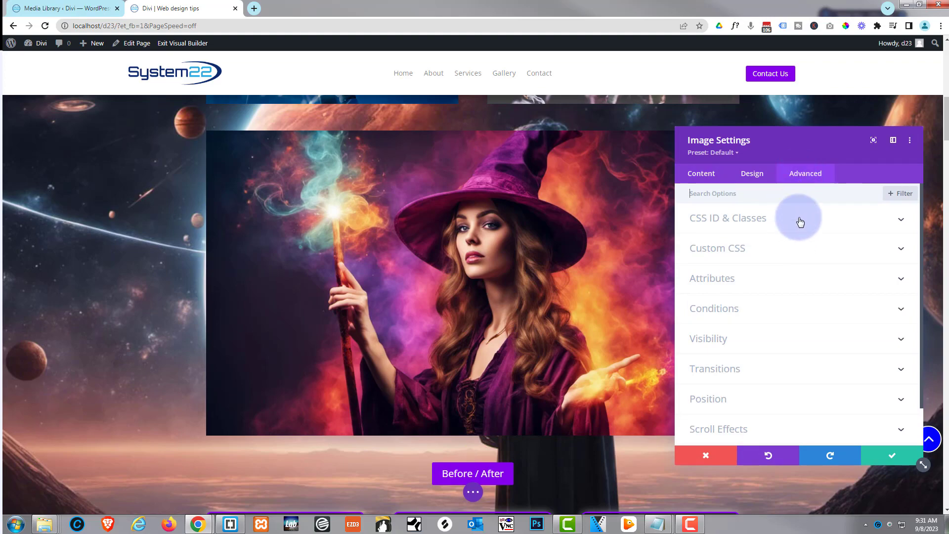
drag(785, 147, 482, 136)
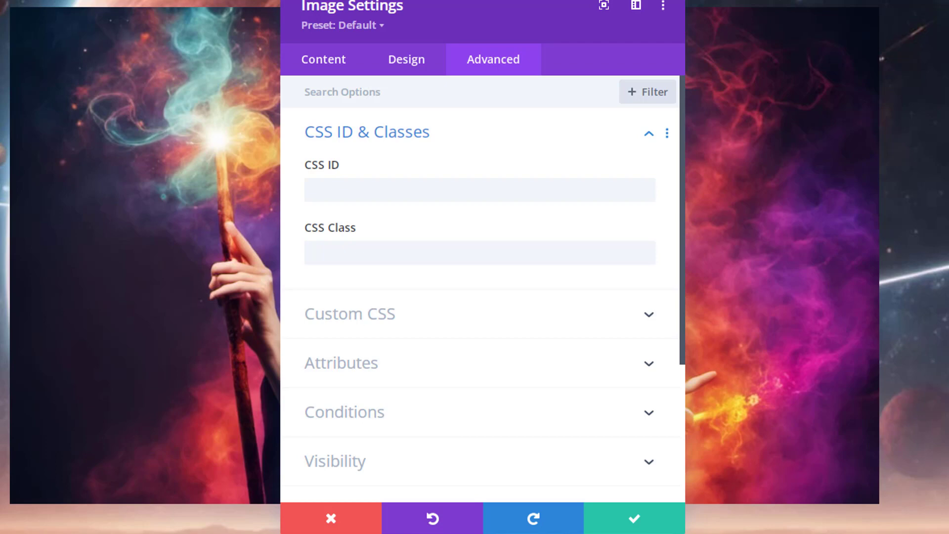
click(453, 189)
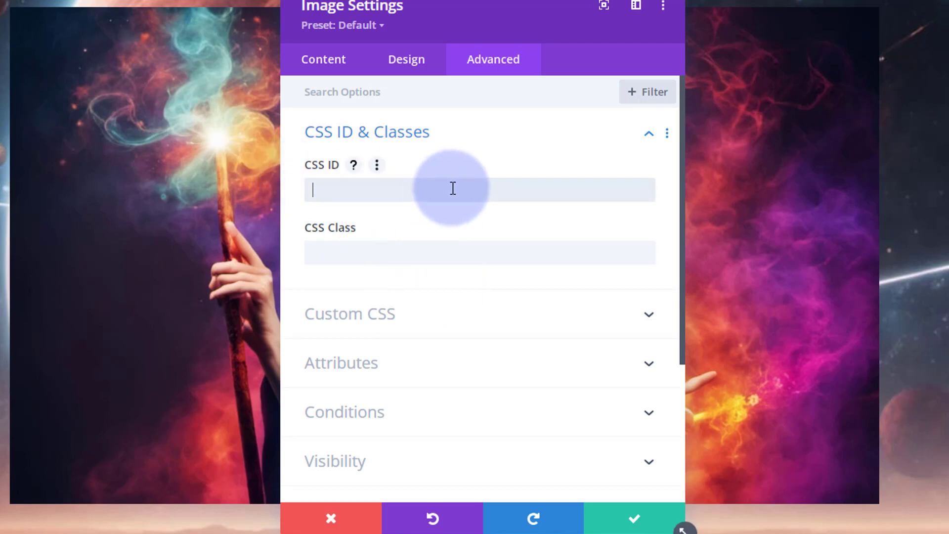
text(elementToChange)
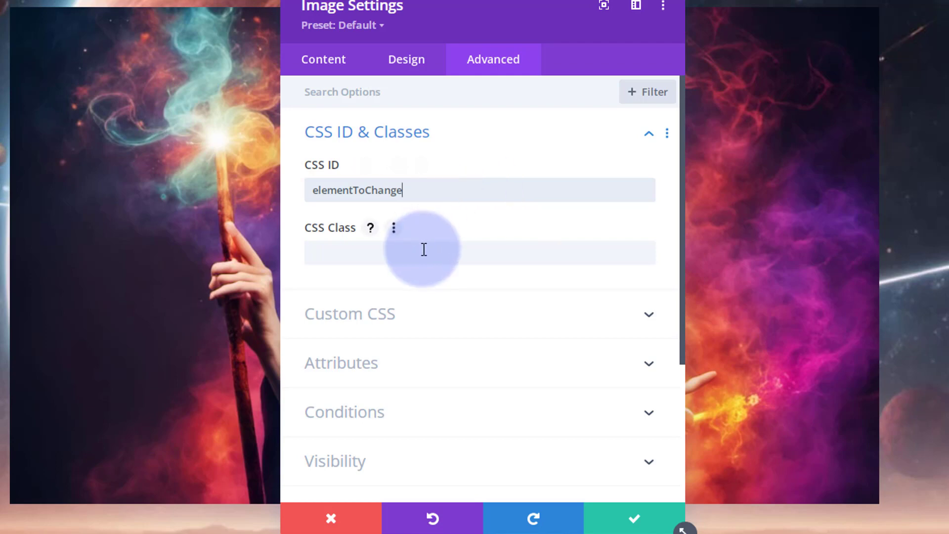
click(349, 249)
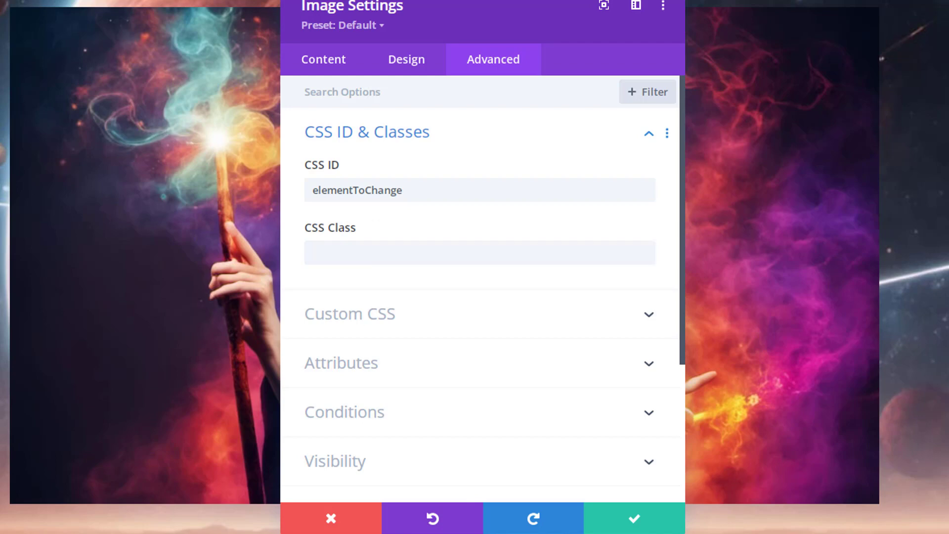
click(364, 252)
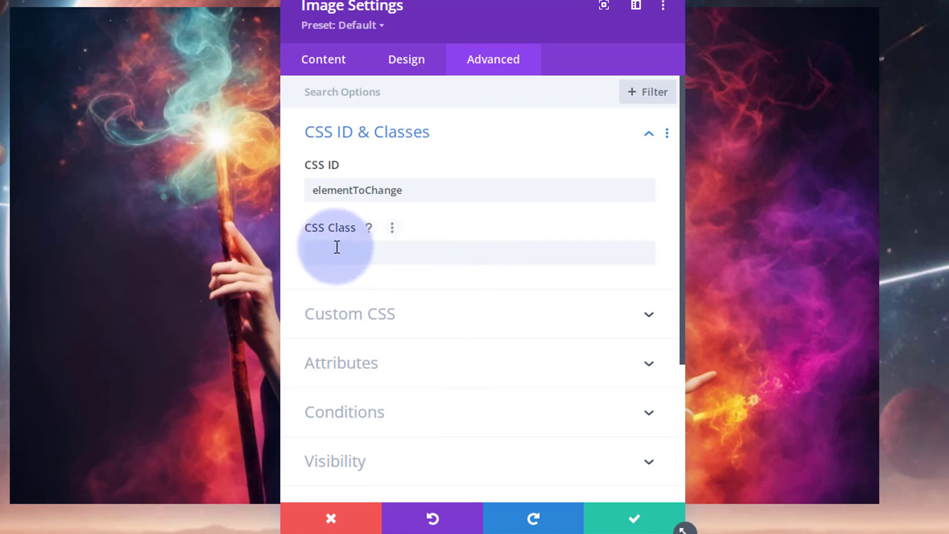
click(527, 250)
text(original-class)
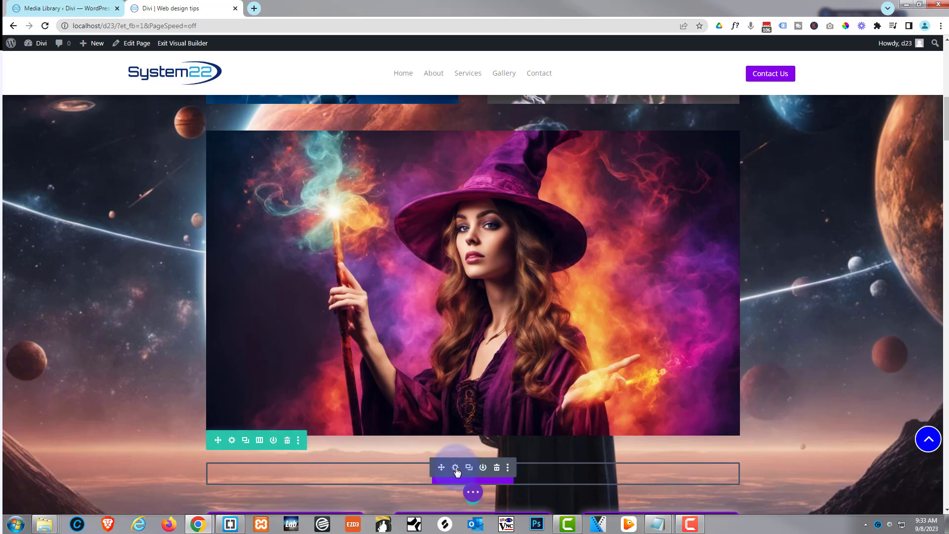
Give the Before / After button the CSS ID changeButton and save its settings
click(455, 467)
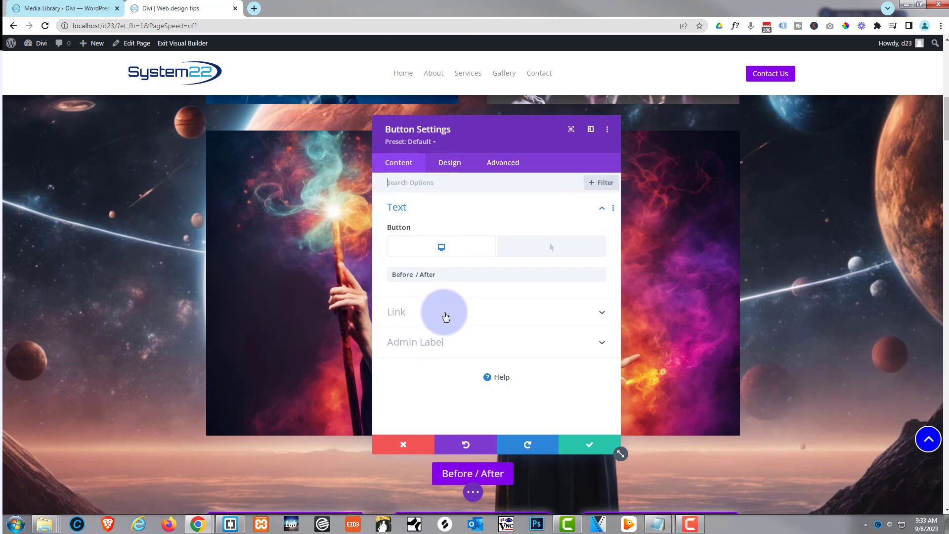
click(506, 165)
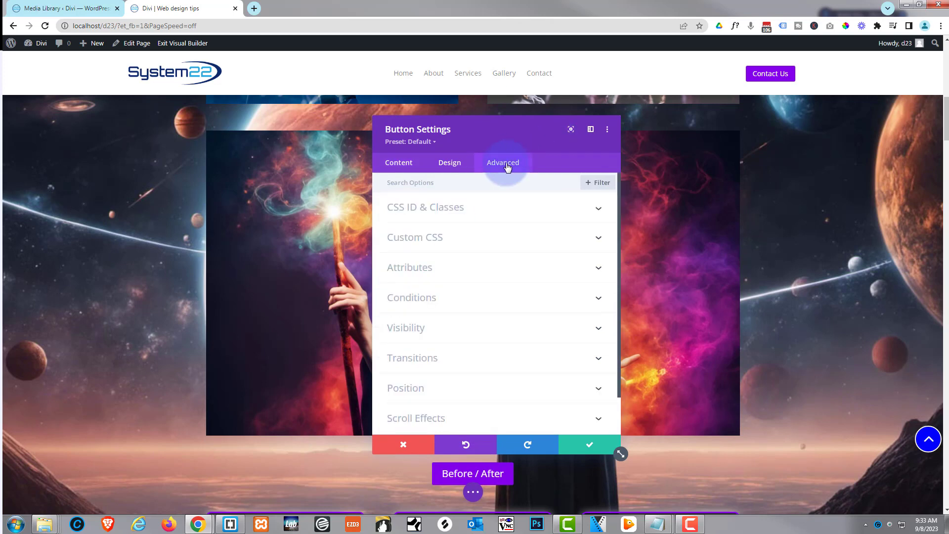
click(505, 214)
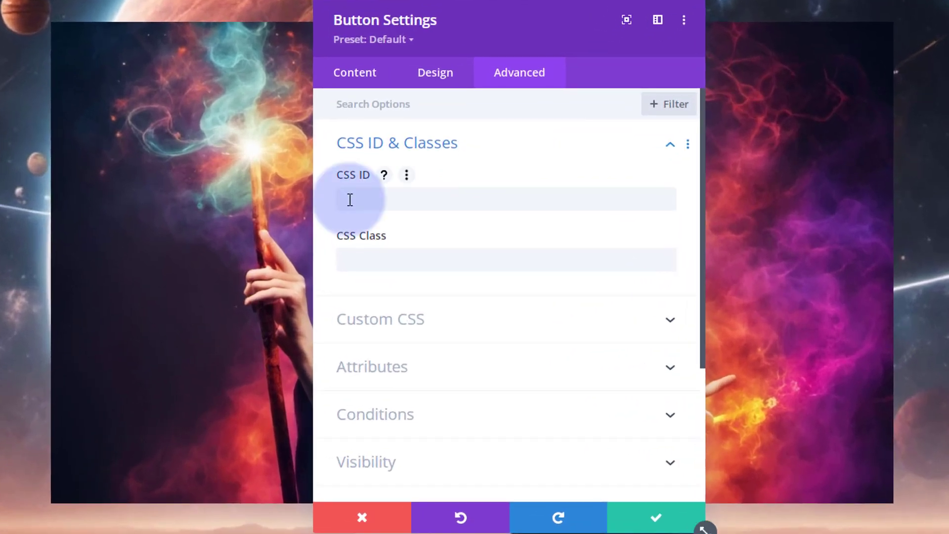
click(350, 199)
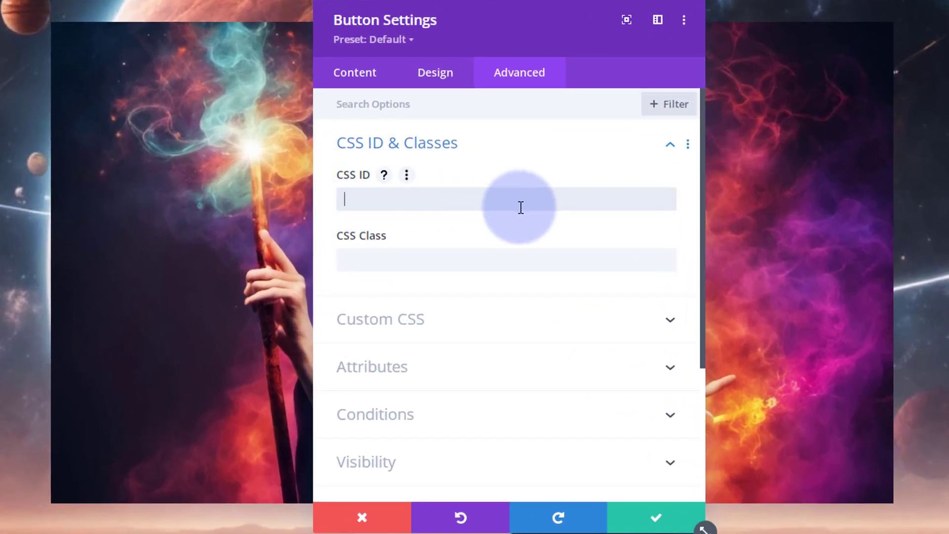
text(changeButton)
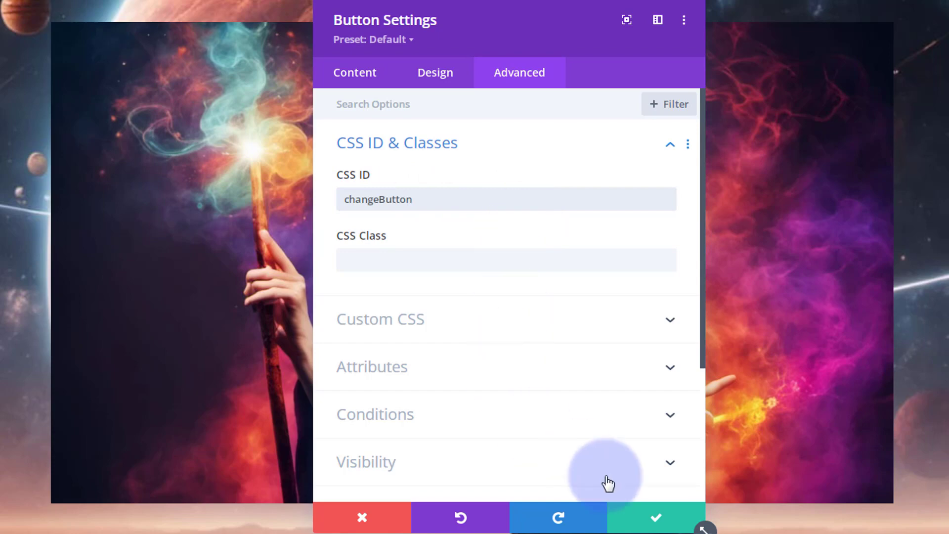
click(653, 519)
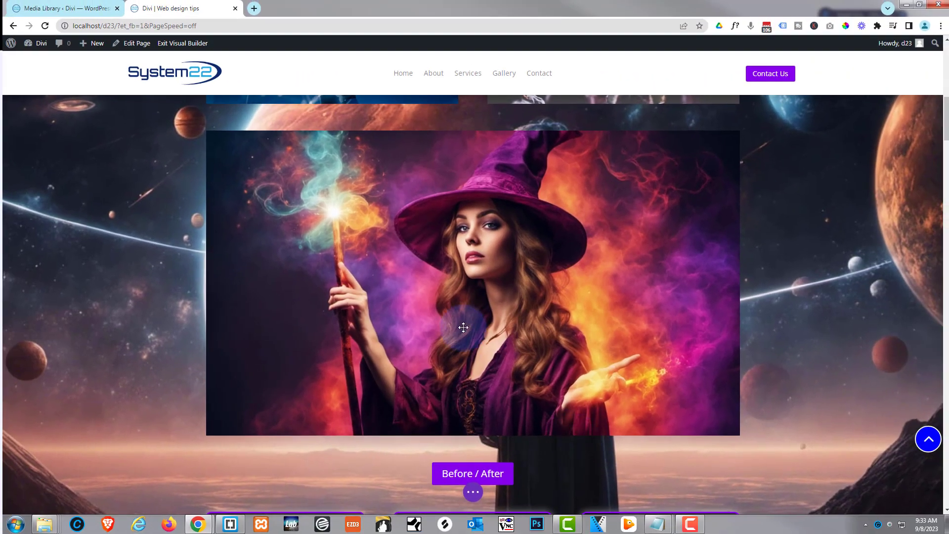
Insert a new Code module directly below the Before / After button
scroll(465, 310, down, 2)
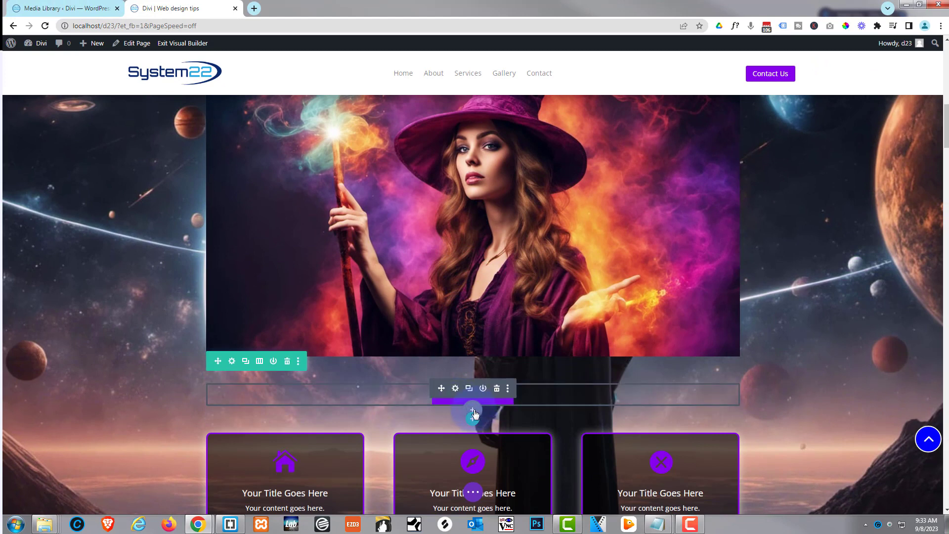
click(473, 412)
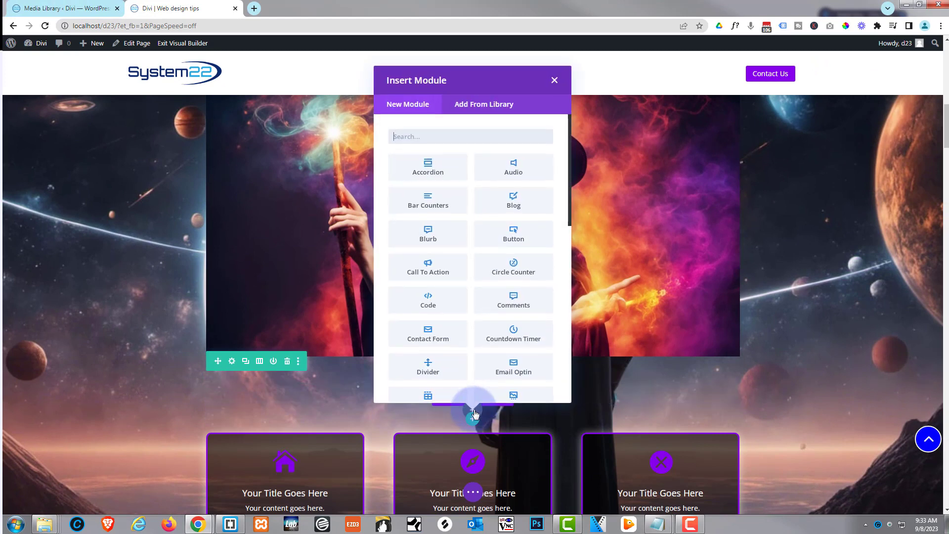
click(443, 298)
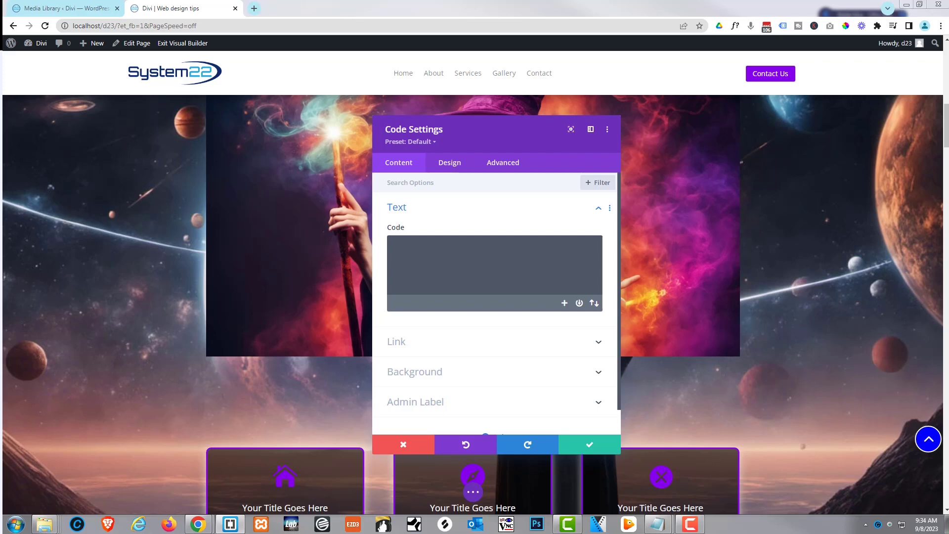
Paste the style block and class-toggling script into the Code module
click(421, 247)
key(ctrl+v)
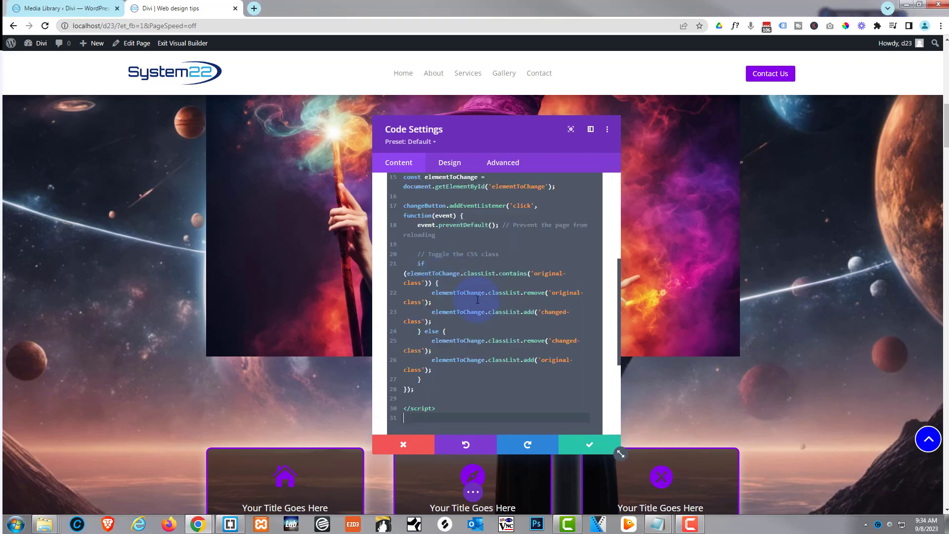
scroll(508, 372, up, 10)
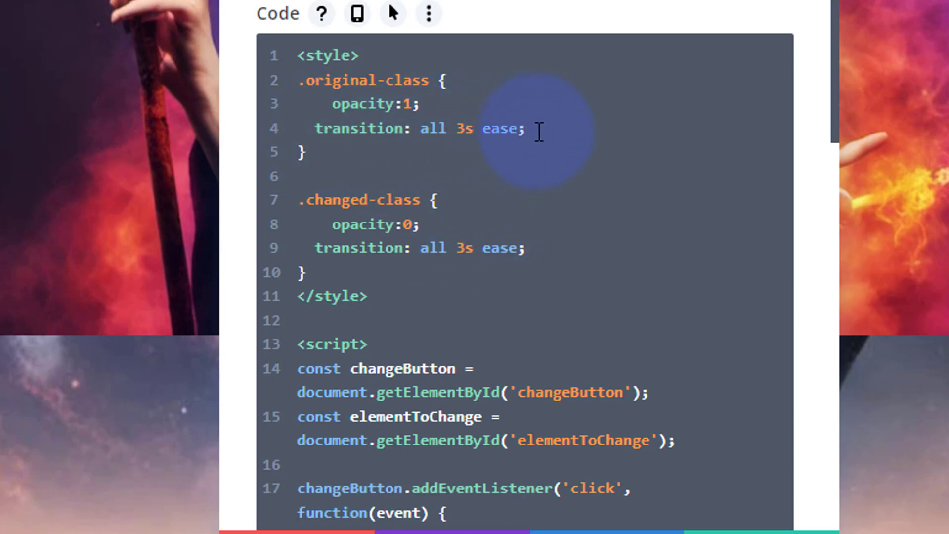
Make .original-class and .changed-class both use transition: all 3s ease
click(458, 127)
click(459, 247)
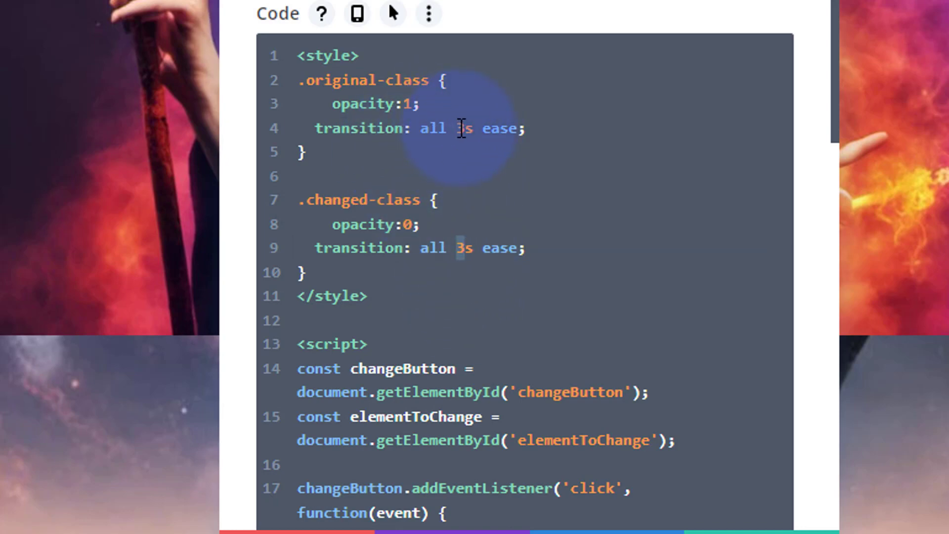
click(461, 128)
scroll(644, 274, down, 1)
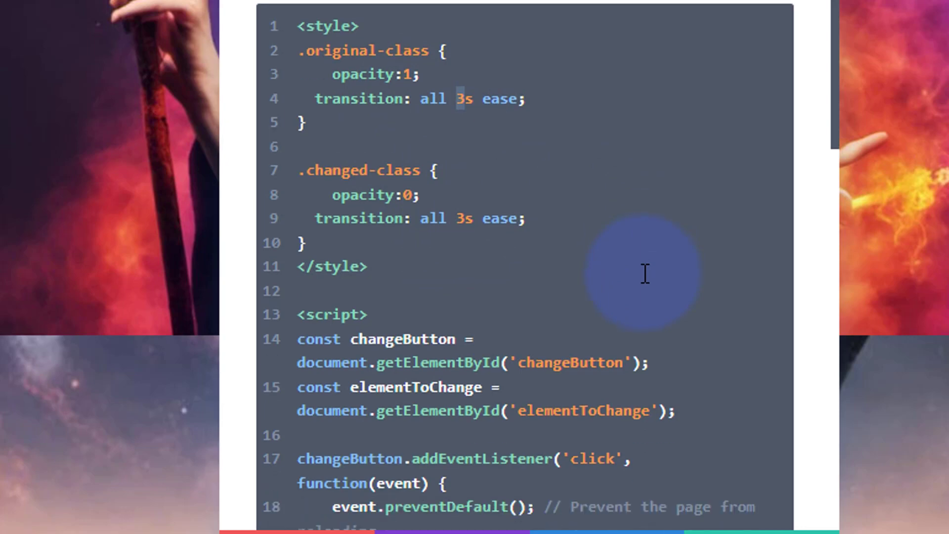
scroll(645, 273, down, 4)
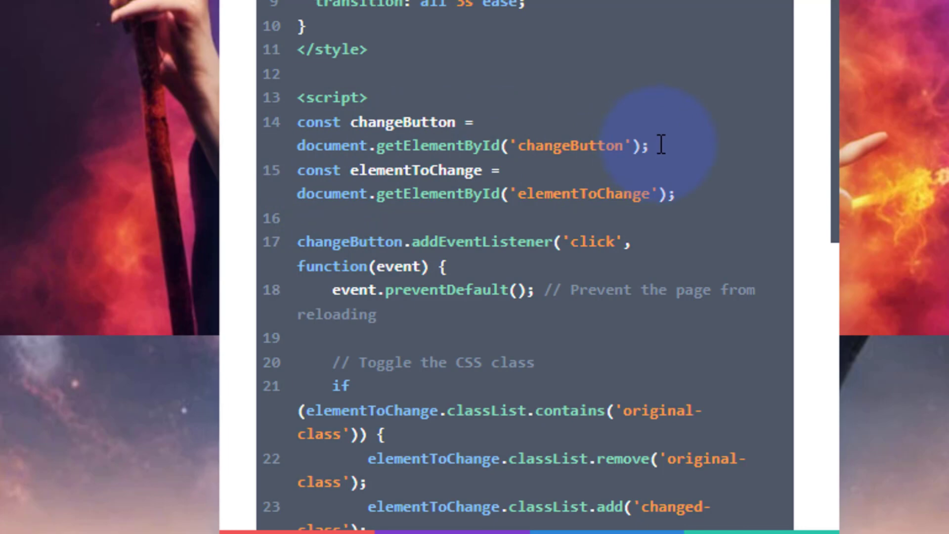
scroll(494, 307, down, 3)
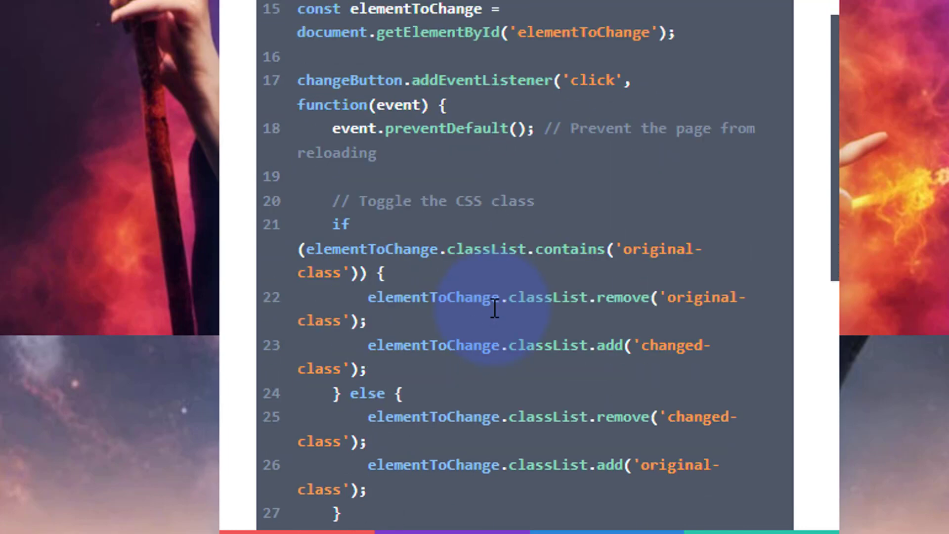
scroll(494, 307, down, 2)
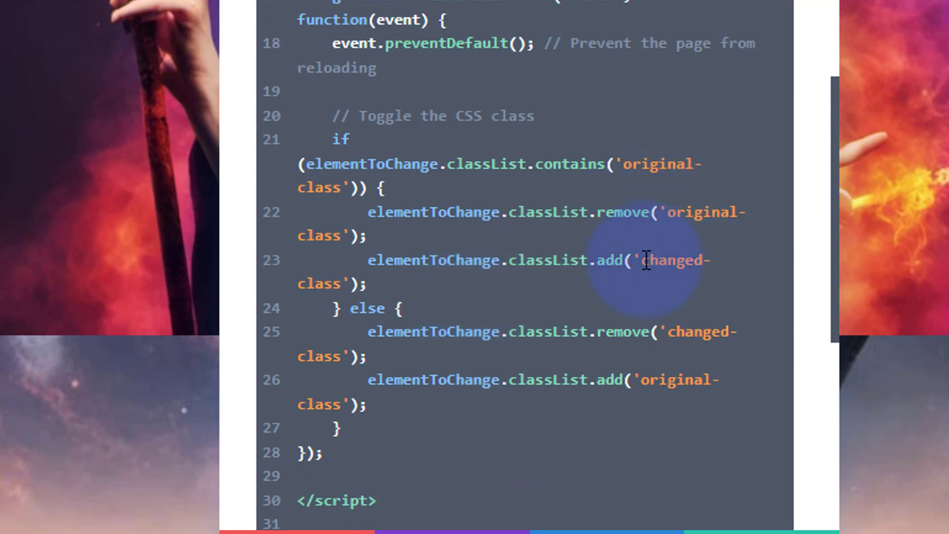
scroll(564, 273, up, 9)
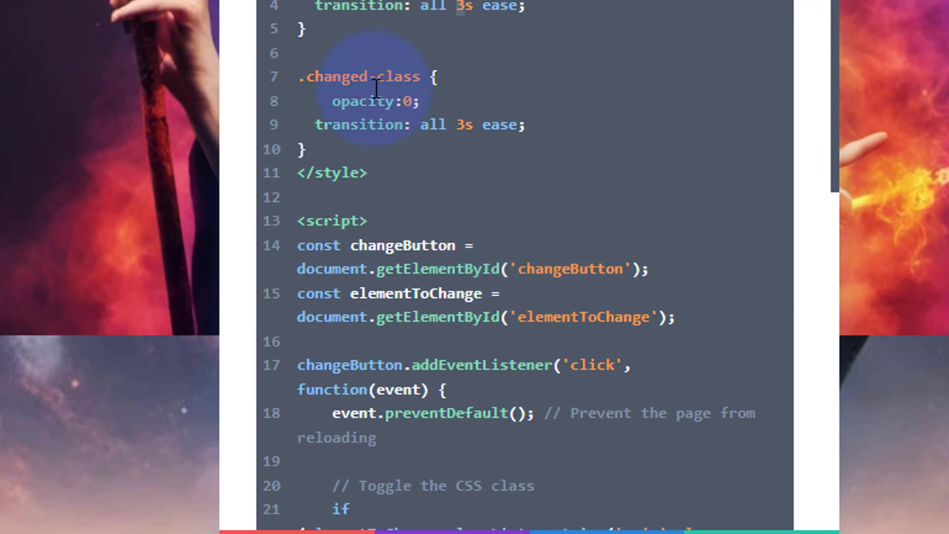
scroll(512, 228, down, 12)
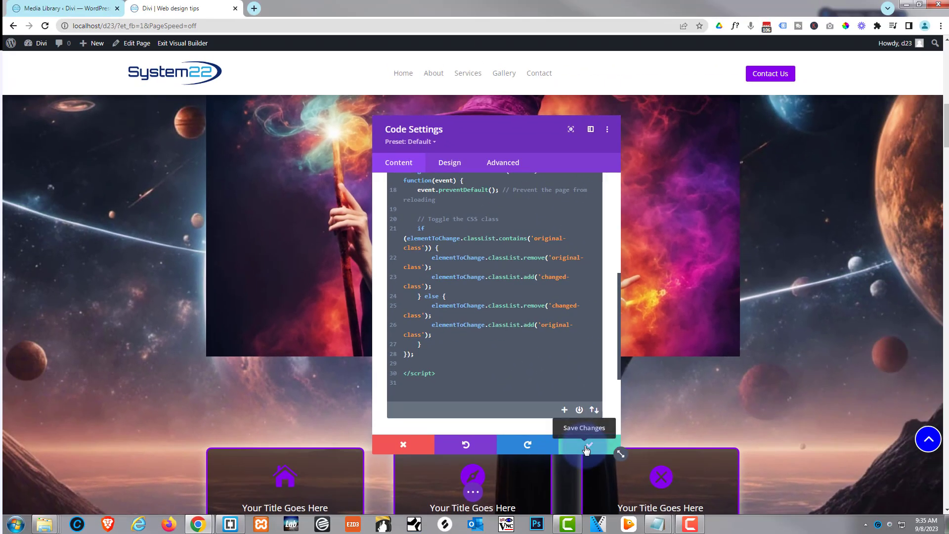
Save the Code module and the page, then exit the Visual Builder
click(587, 448)
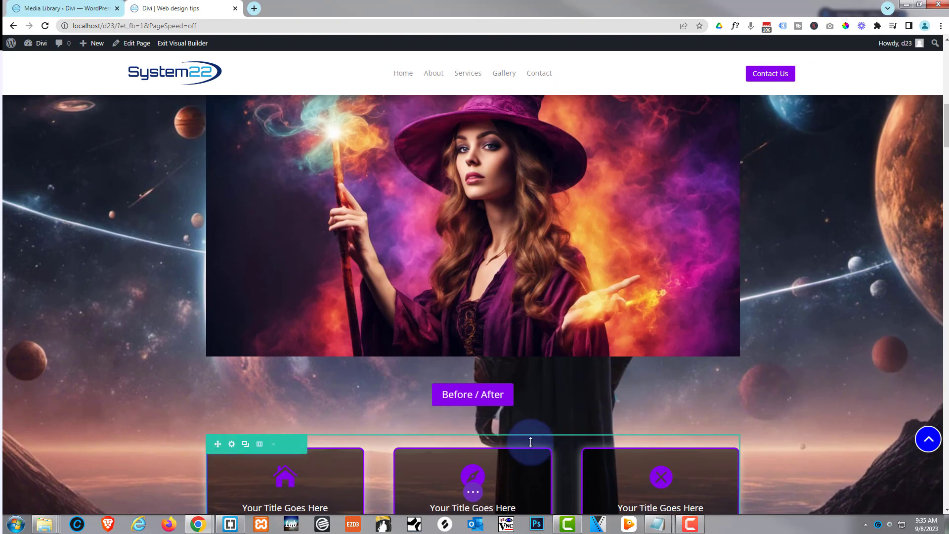
click(473, 493)
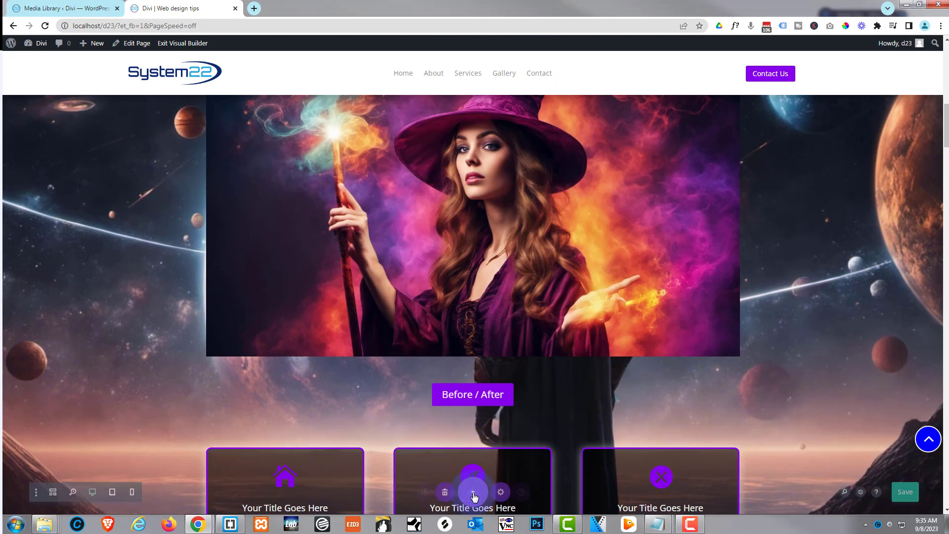
click(913, 494)
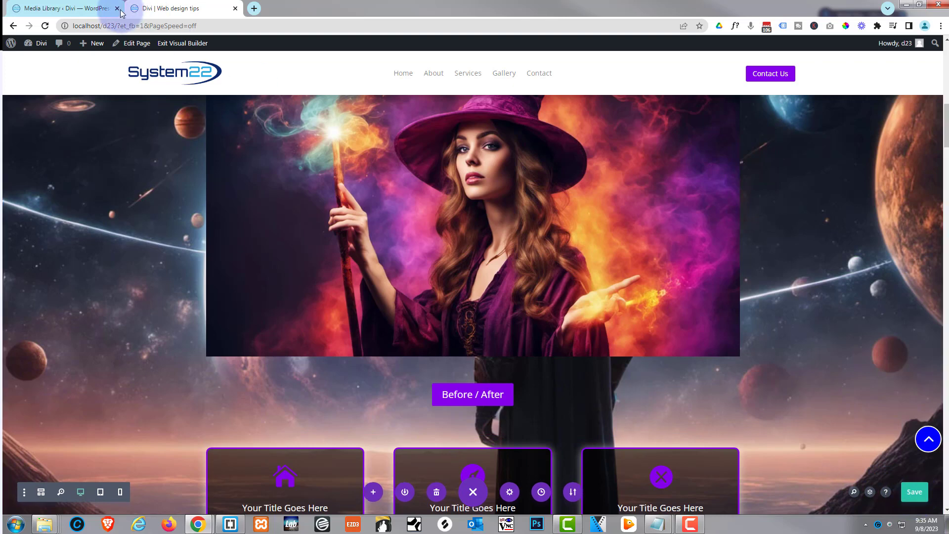
click(178, 47)
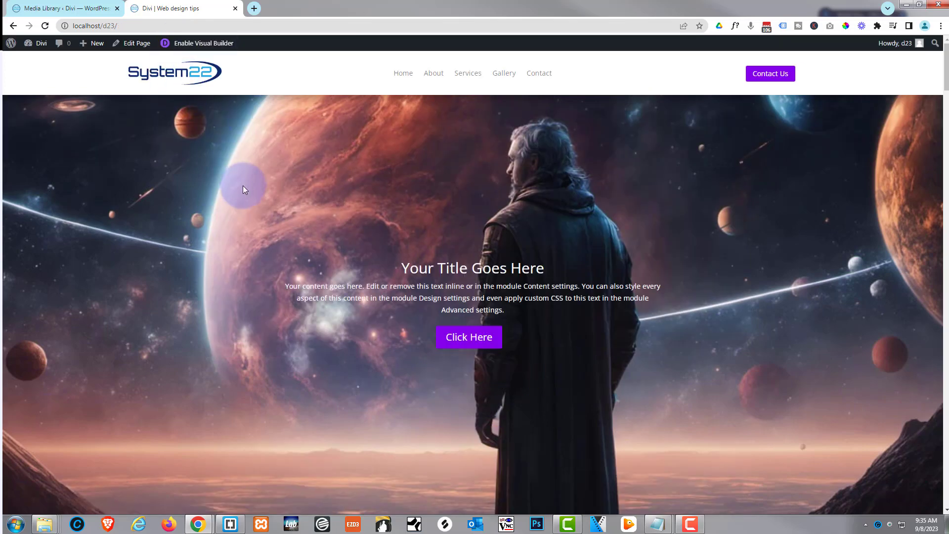
Scroll the live page to show the witch image with the centered Before / After button beneath
scroll(242, 187, down, 5)
scroll(243, 186, down, 4)
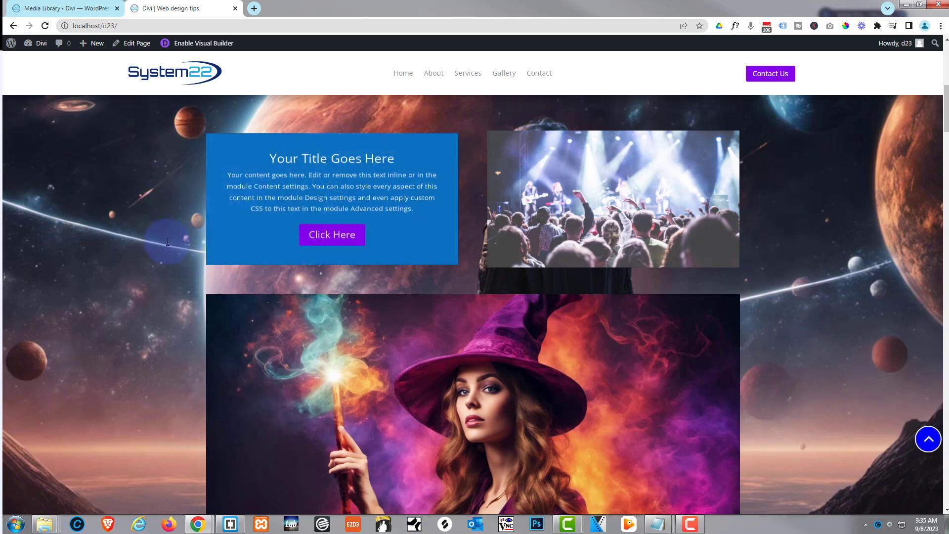
scroll(168, 242, down, 5)
scroll(167, 240, up, 2)
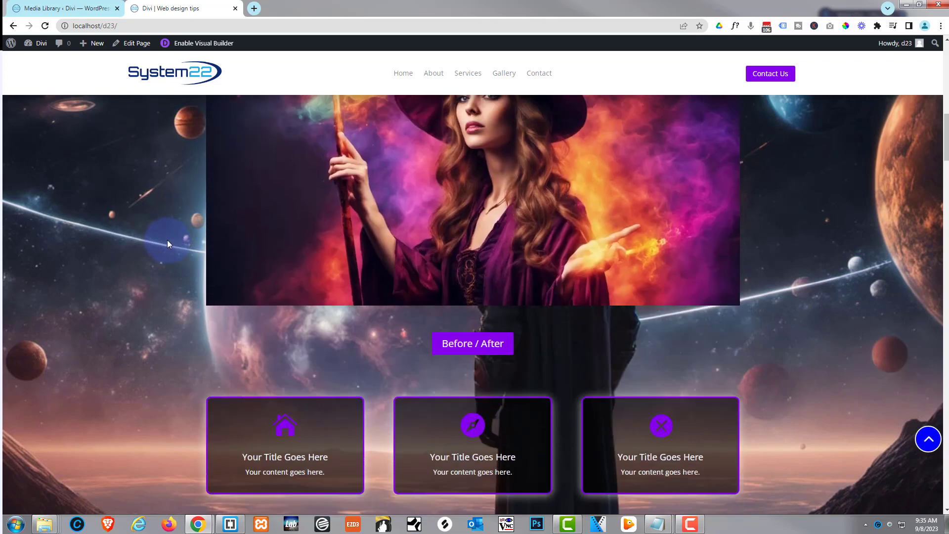
scroll(168, 238, up, 2)
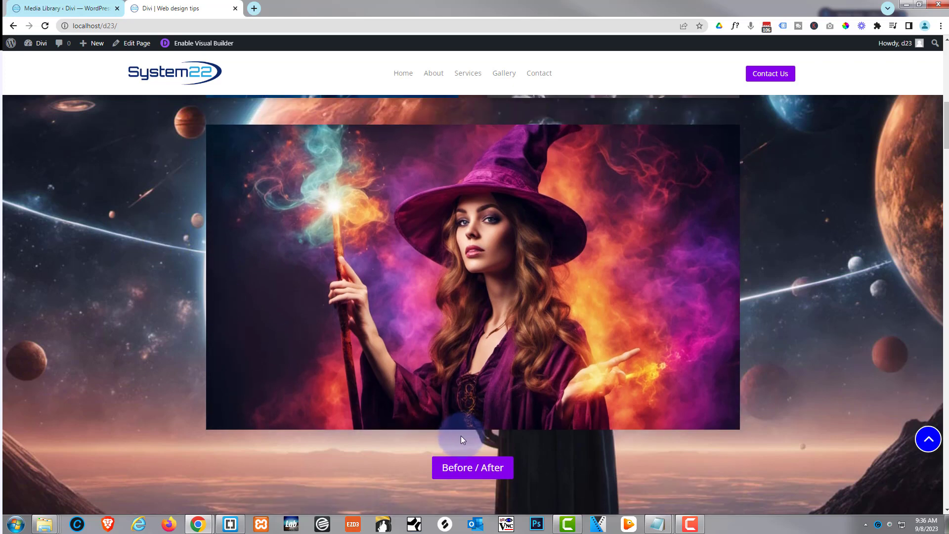
click(476, 468)
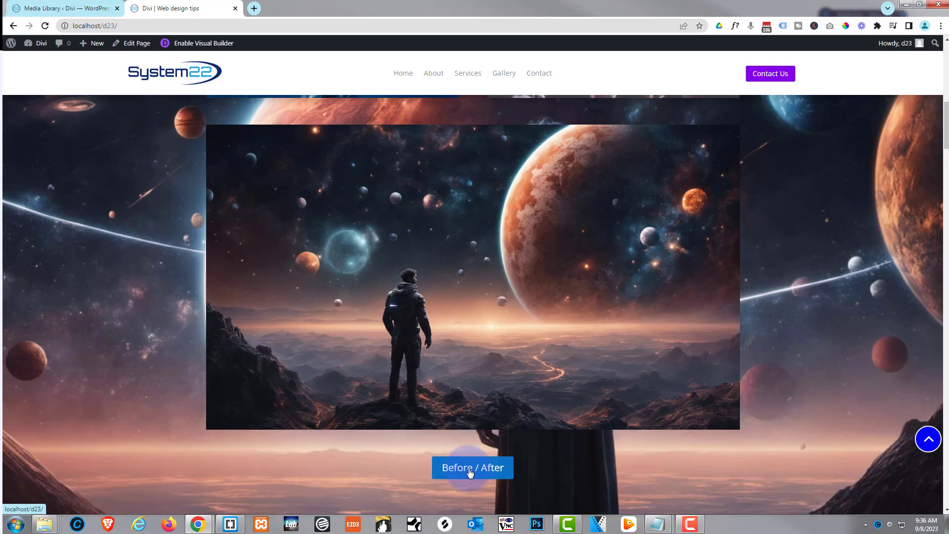
click(470, 472)
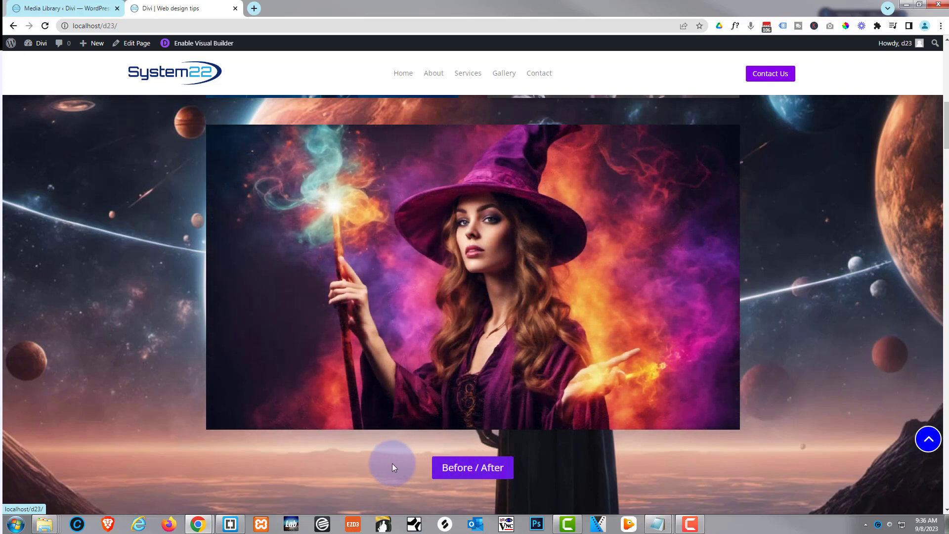
click(461, 471)
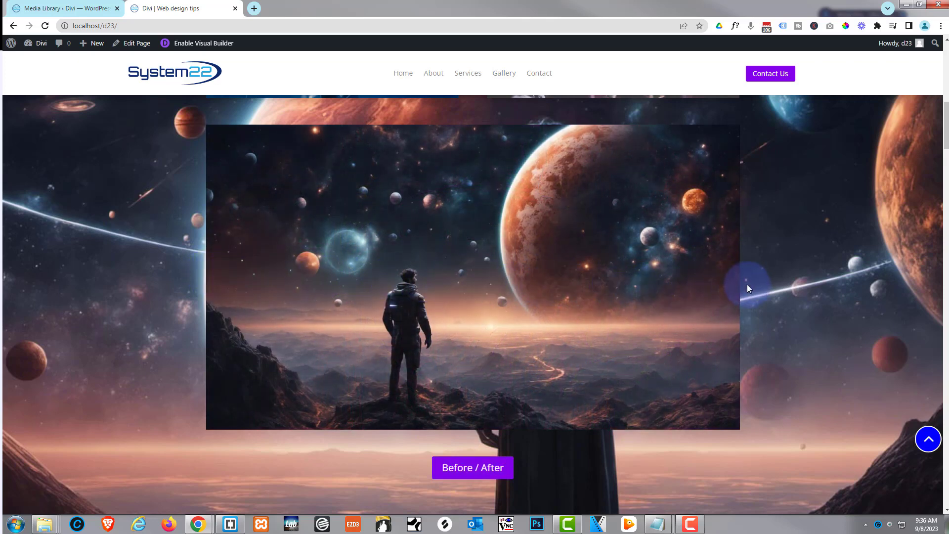
click(451, 470)
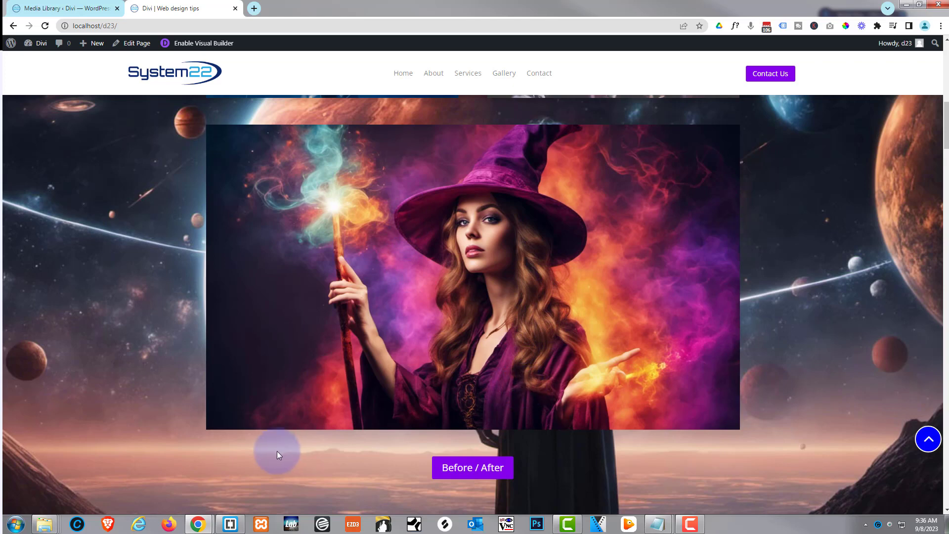
click(467, 472)
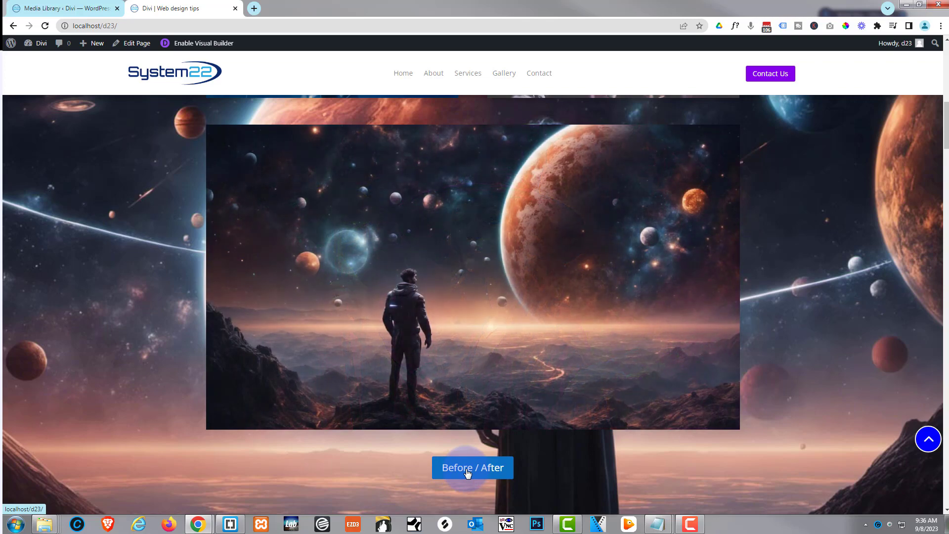
click(467, 472)
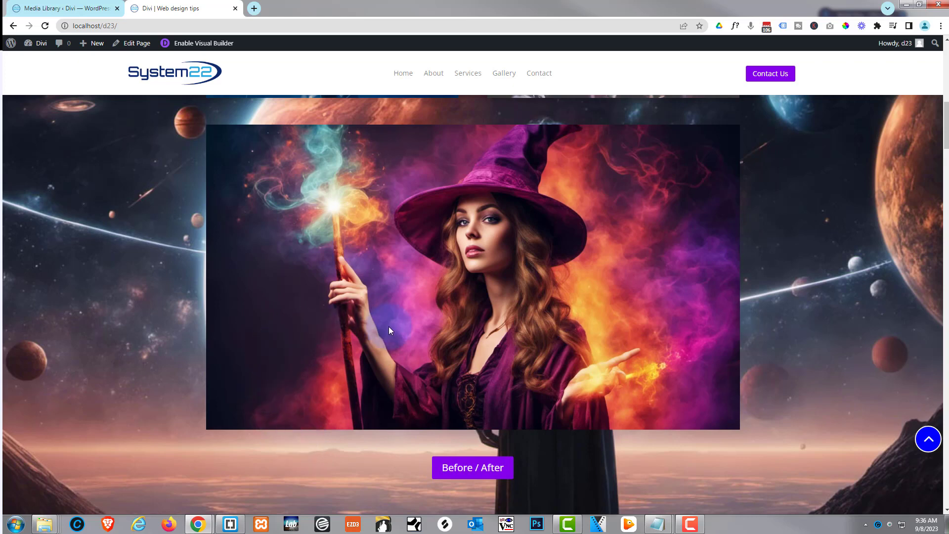
click(463, 472)
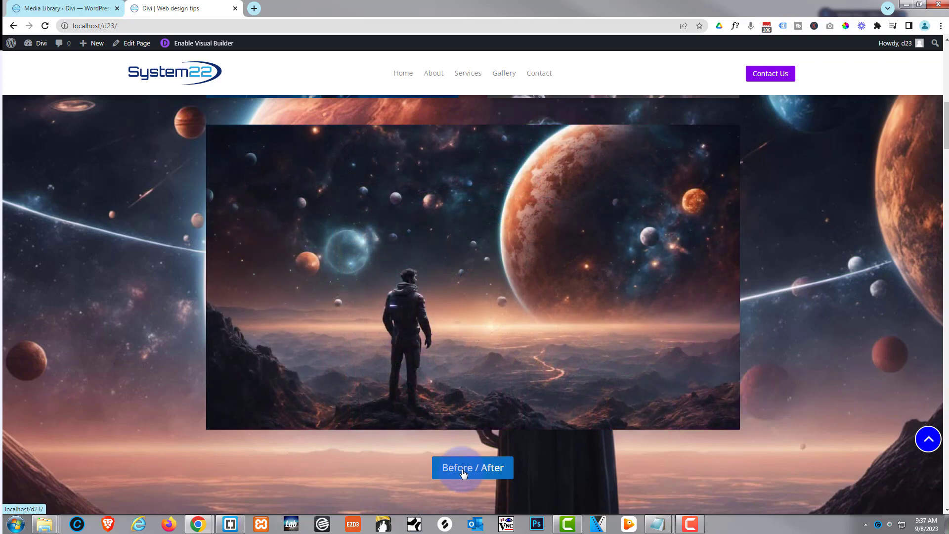
click(463, 472)
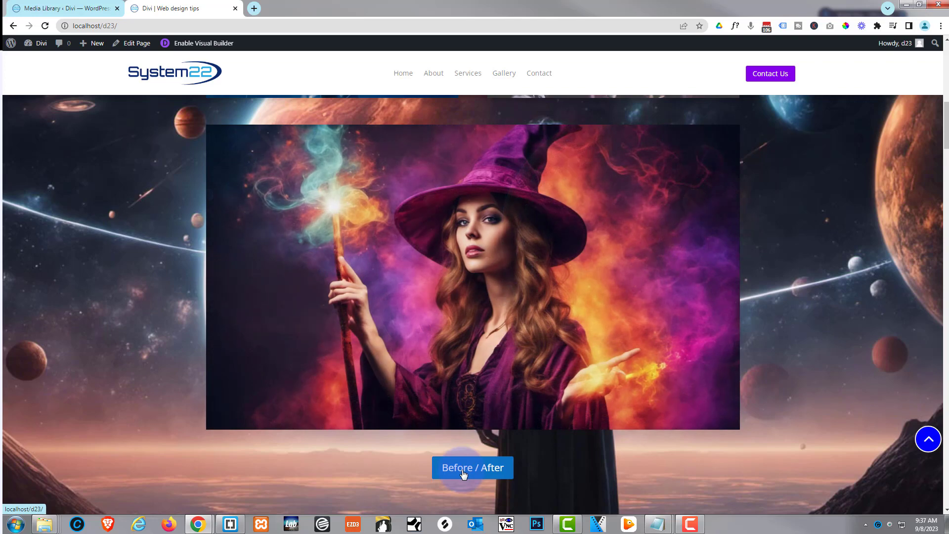
click(464, 472)
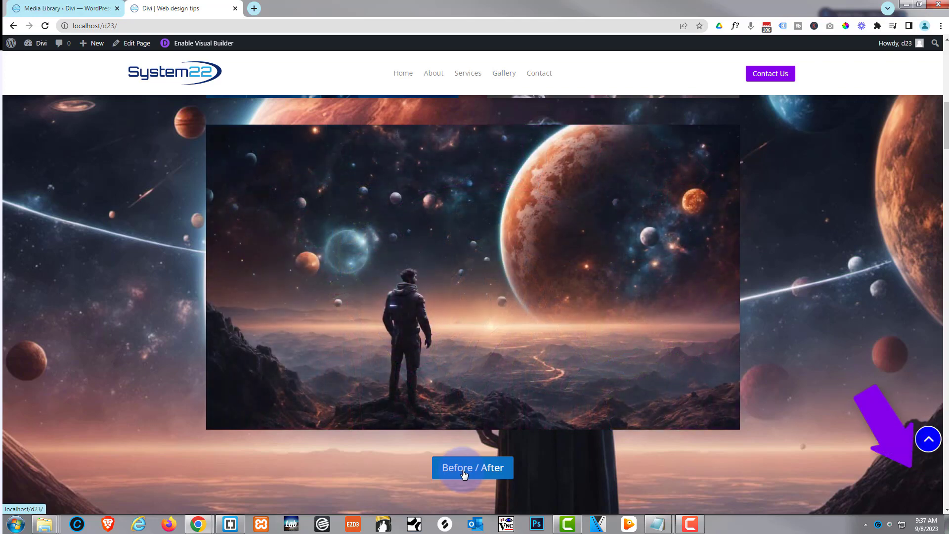
click(500, 471)
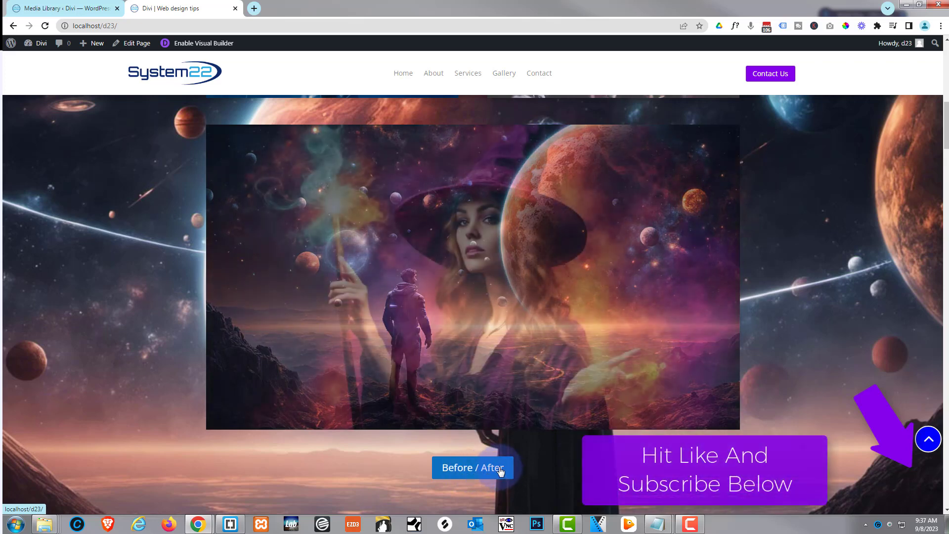